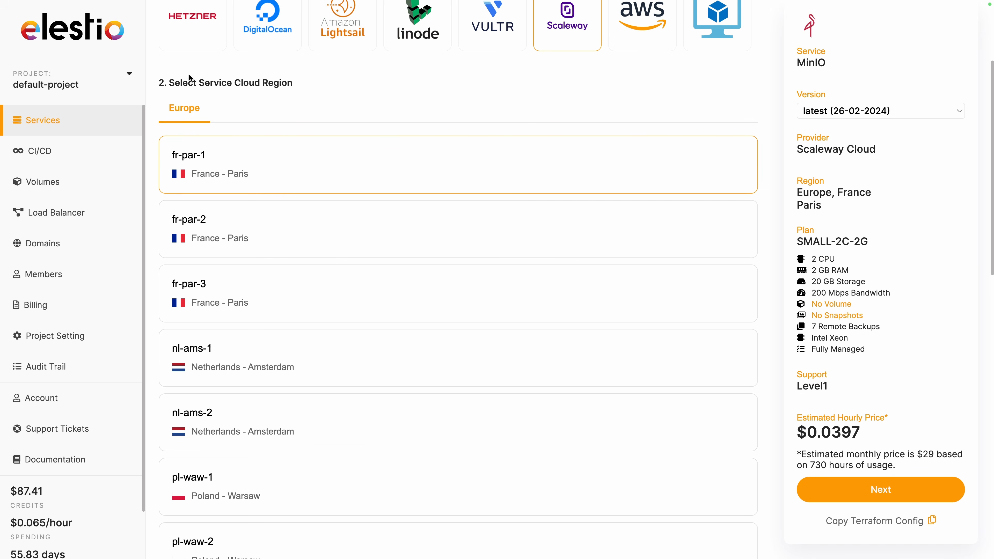
# Create the MinIO service on Scaleway in fr-par-1 with the SMALL-2C-2G plan, 20 GB of storage and Level 1 support.
pyautogui.scroll(-1, 390, 255)
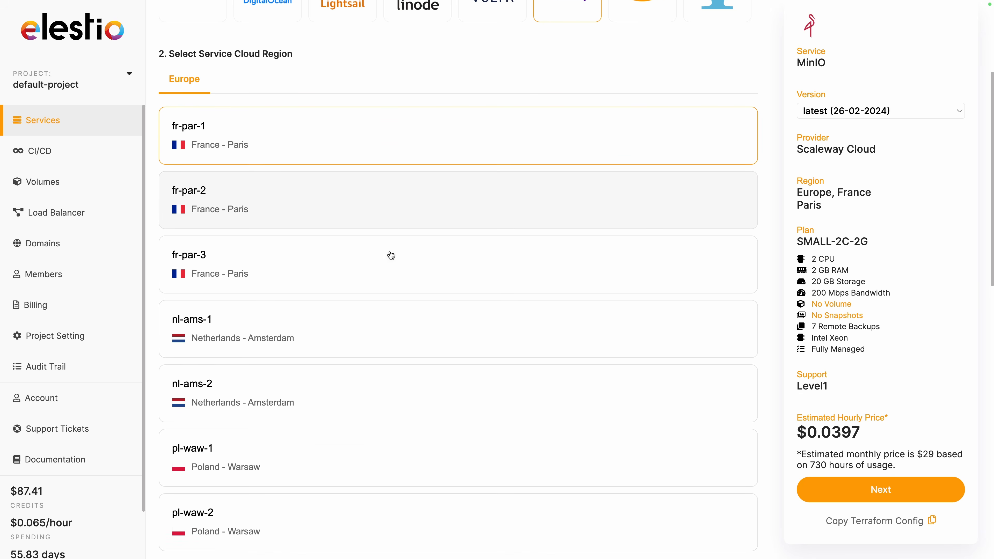
pyautogui.click(280, 164)
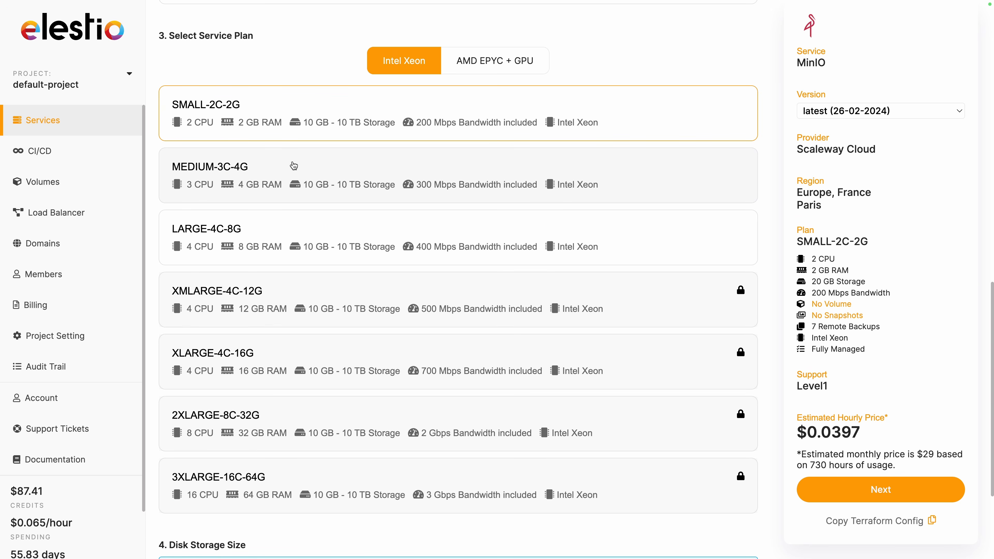
pyautogui.scroll(-4, 334, 344)
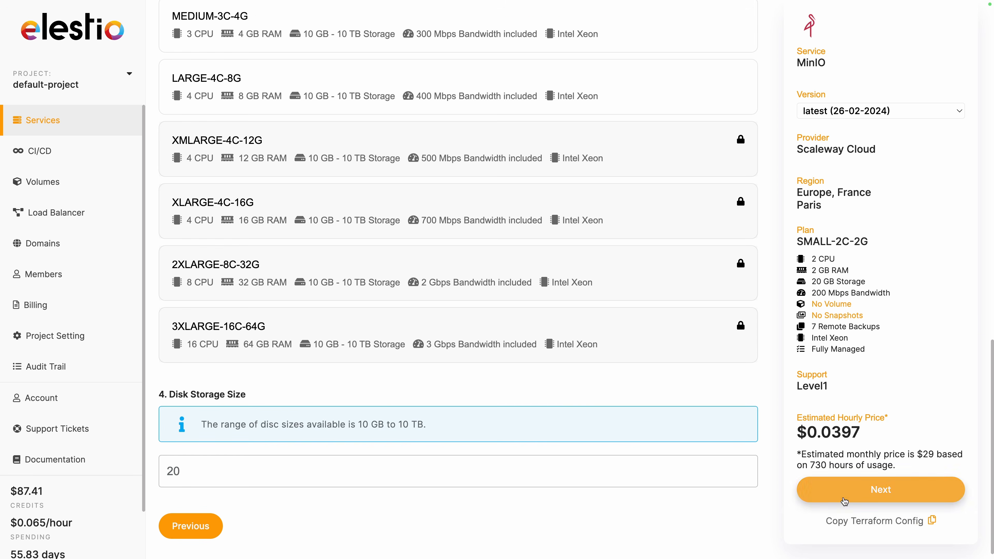
pyautogui.click(880, 490)
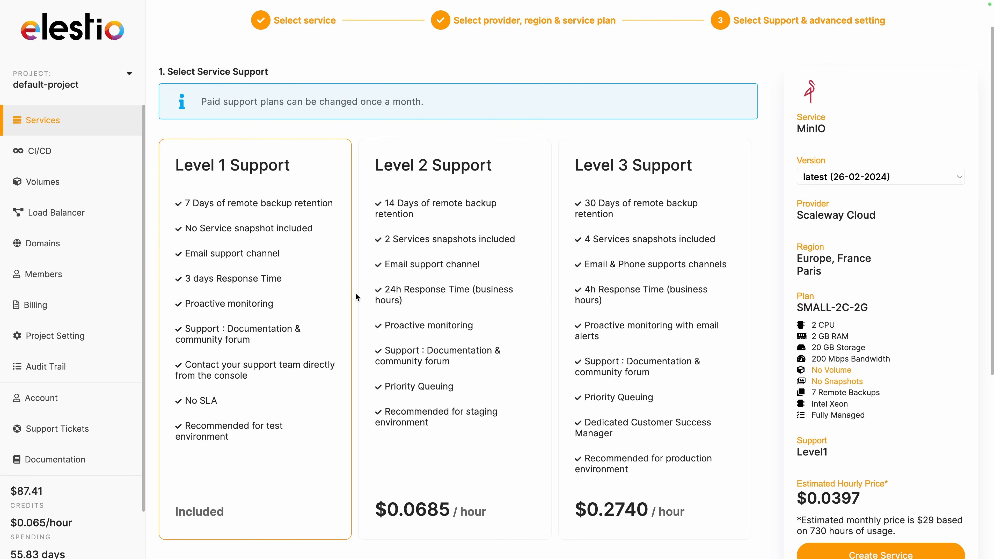
pyautogui.scroll(-1, 357, 298)
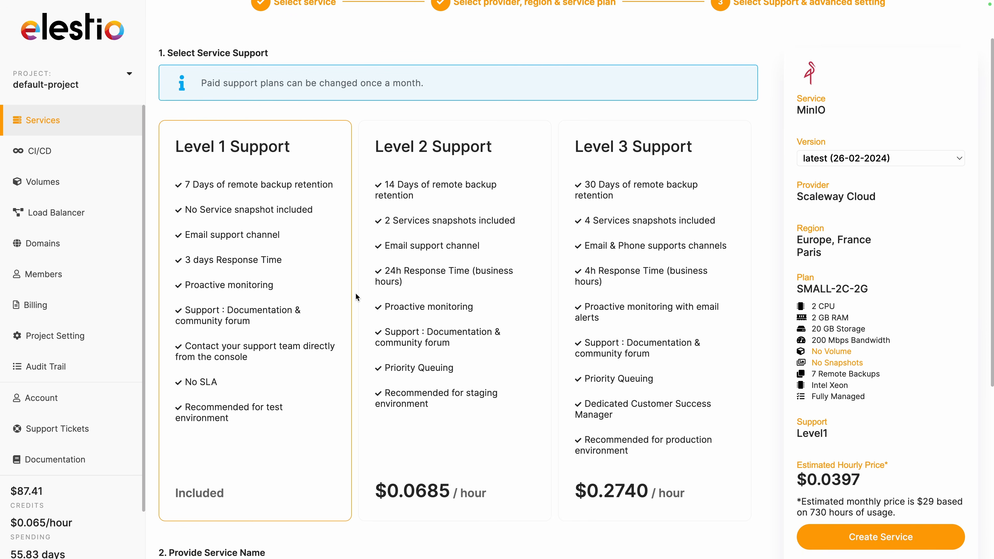
pyautogui.click(849, 537)
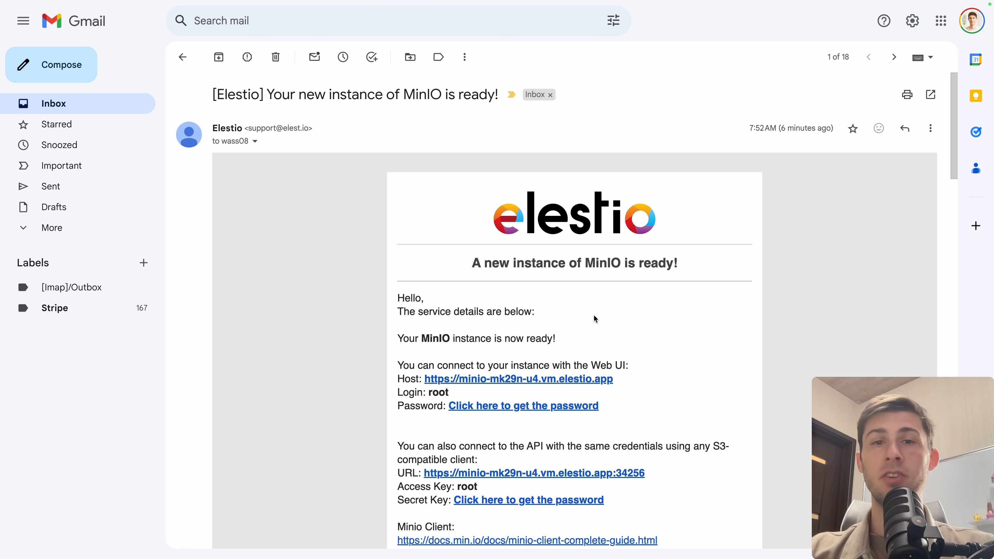
# Follow the password link in the Elestio email, copy the MinIO admin password and open the Admin UI.
pyautogui.click(486, 408)
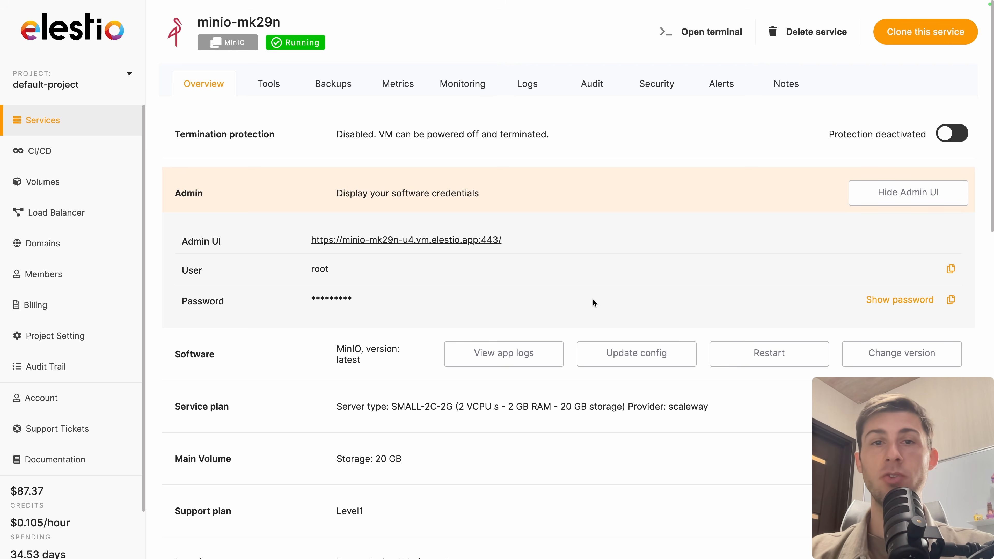
pyautogui.click(951, 304)
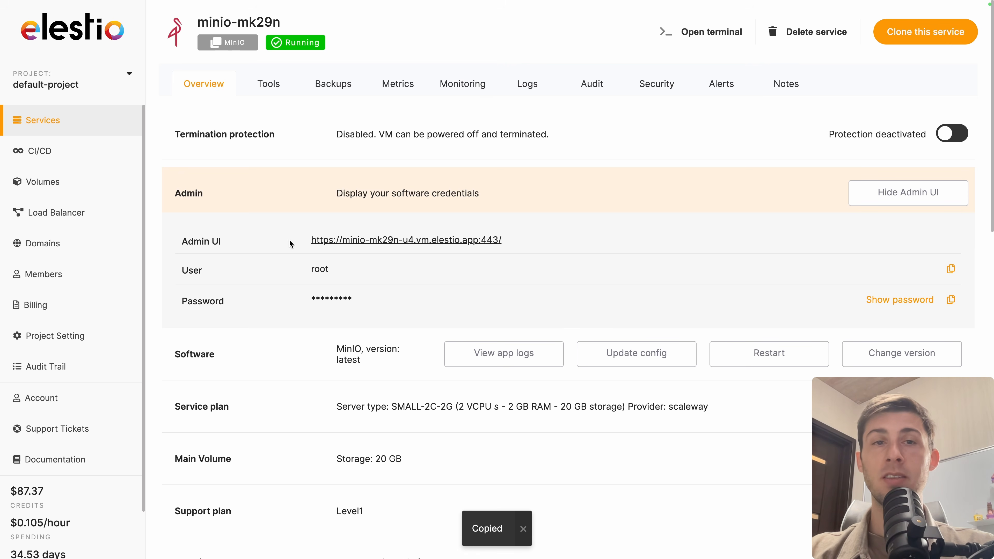
pyautogui.click(366, 240)
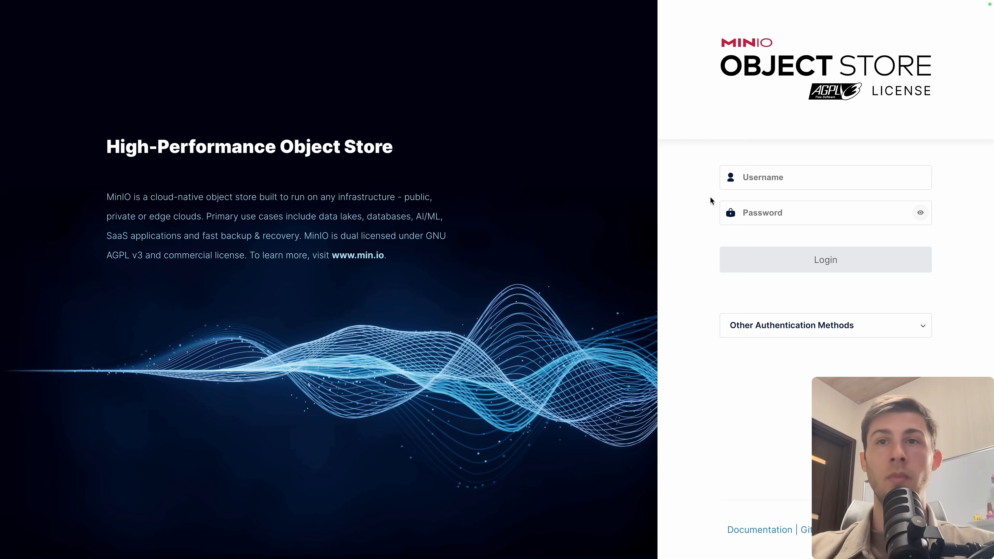
# Log in to MinIO with the username root and the copied account password.
pyautogui.click(744, 180)
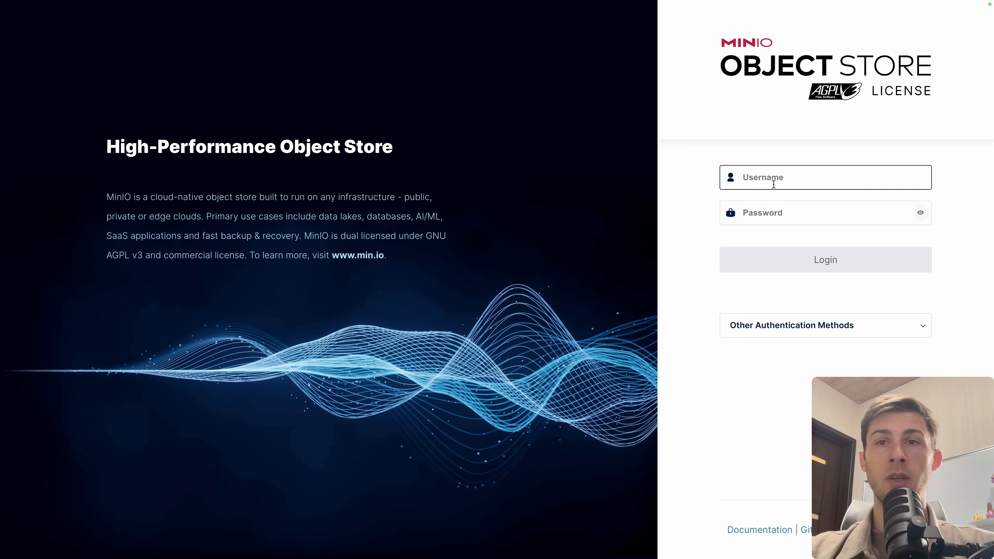
pyautogui.write('root')
pyautogui.click(686, 231)
pyautogui.click(761, 215)
pyautogui.hotkey('ctrl', 'v')
pyautogui.click(706, 237)
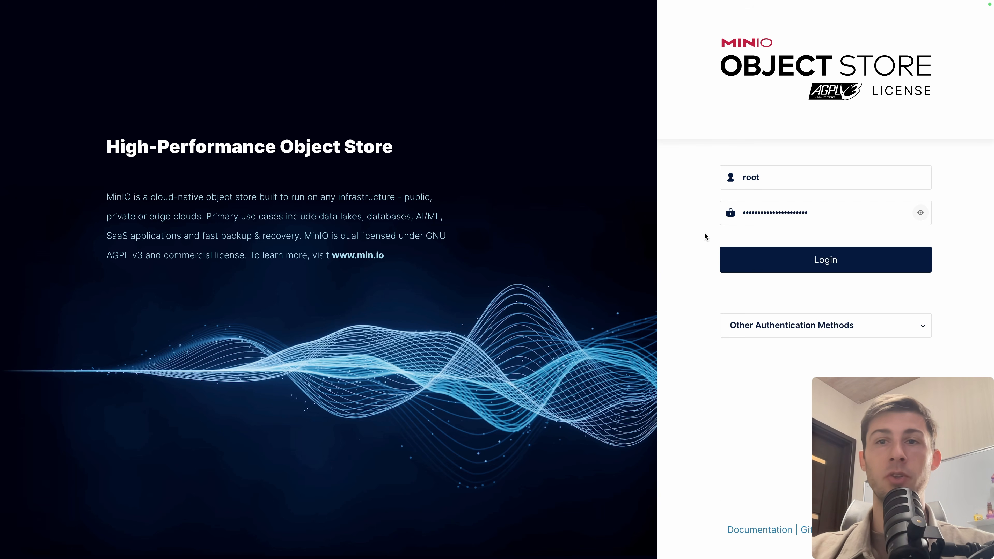
pyautogui.click(757, 263)
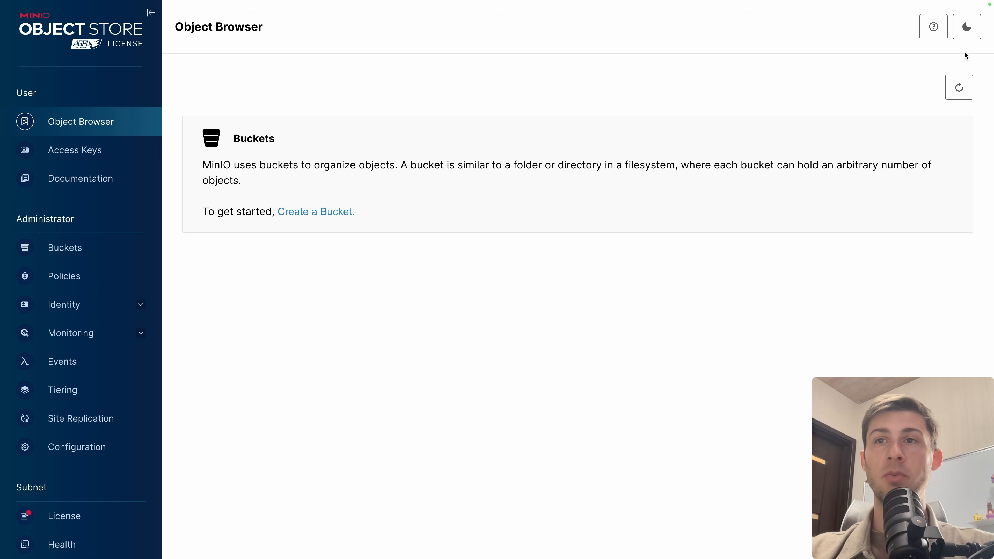
pyautogui.click(967, 35)
pyautogui.click(968, 36)
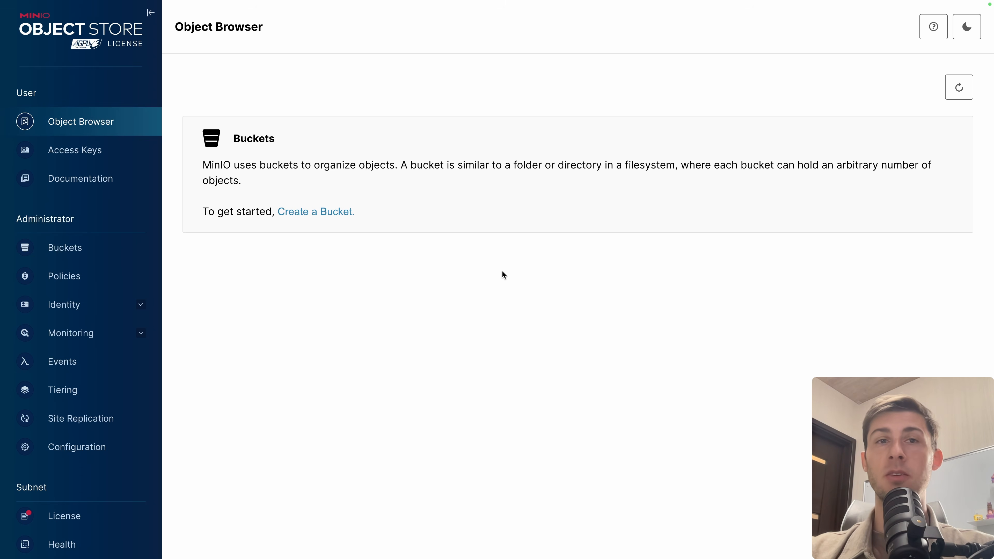
# Create a bucket named demo-assets with versioning enabled and object locking, quota and retention off.
pyautogui.click(335, 214)
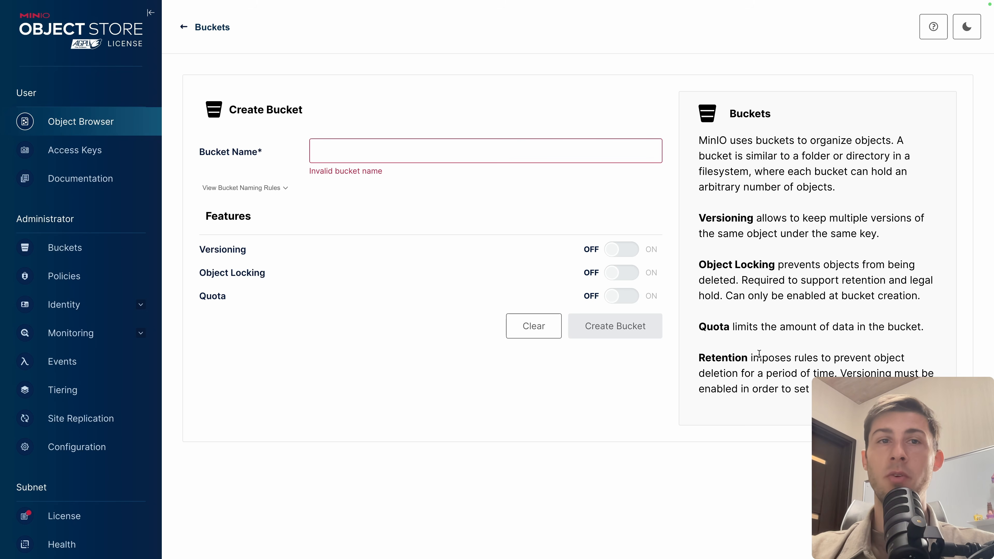
pyautogui.click(370, 154)
pyautogui.write('demo-assets')
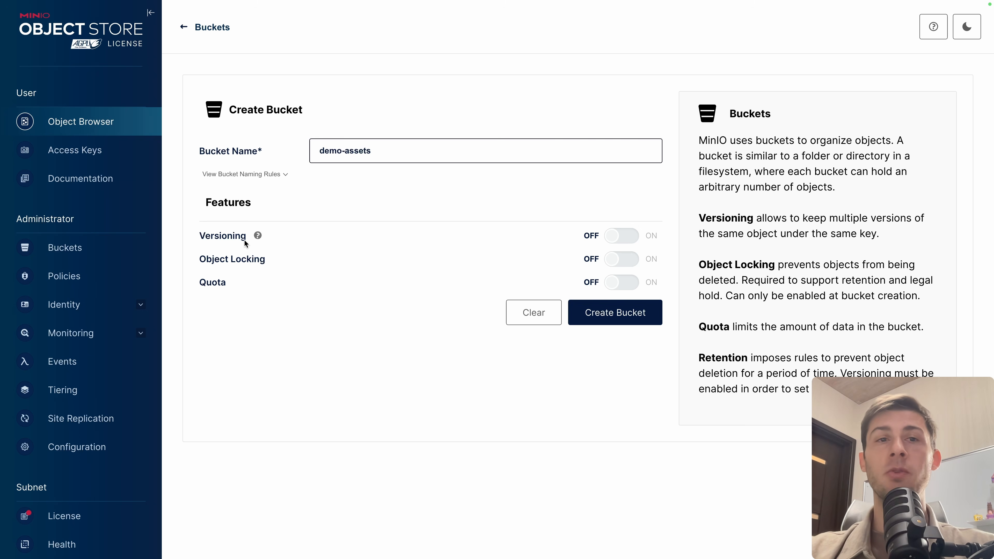
pyautogui.click(613, 236)
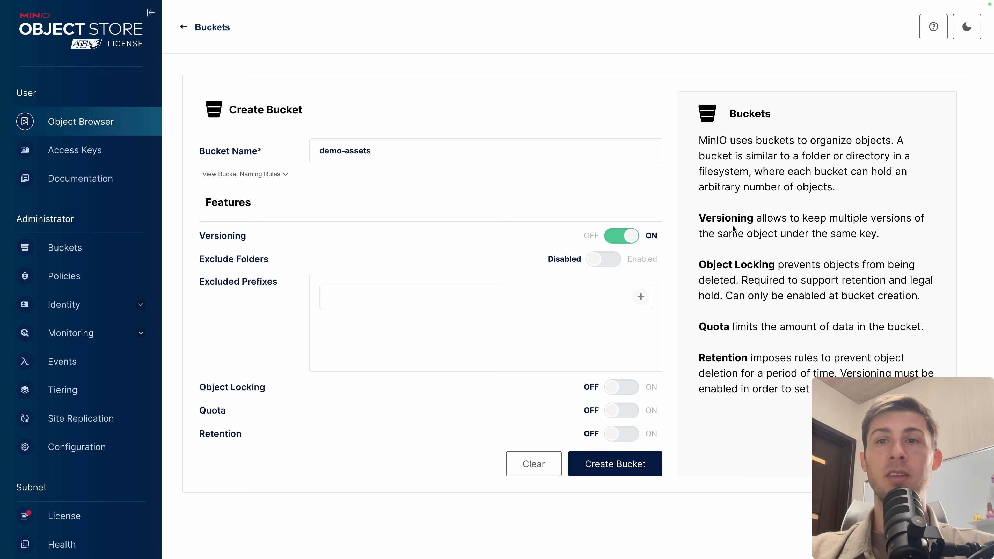
pyautogui.moveTo(757, 217); pyautogui.dragTo(886, 232)
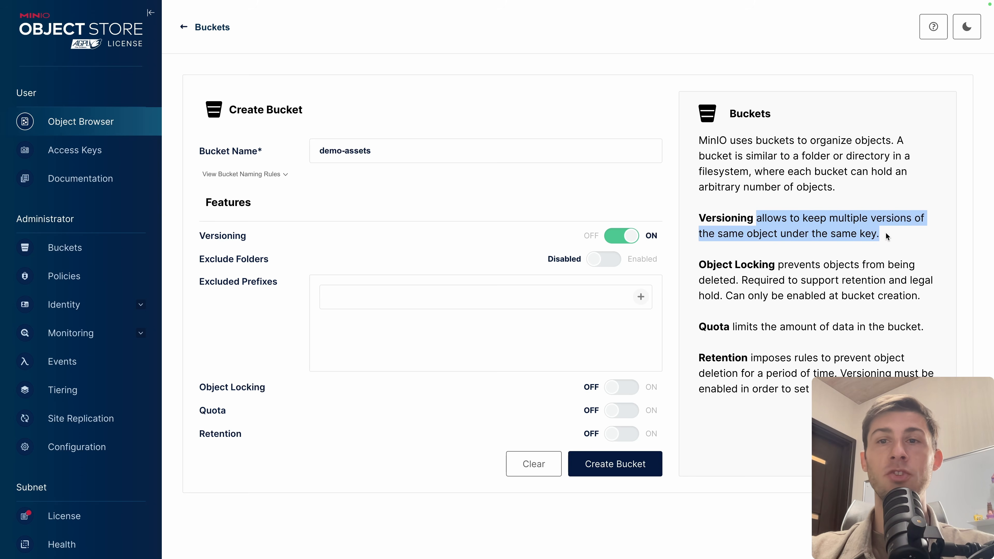
pyautogui.click(887, 234)
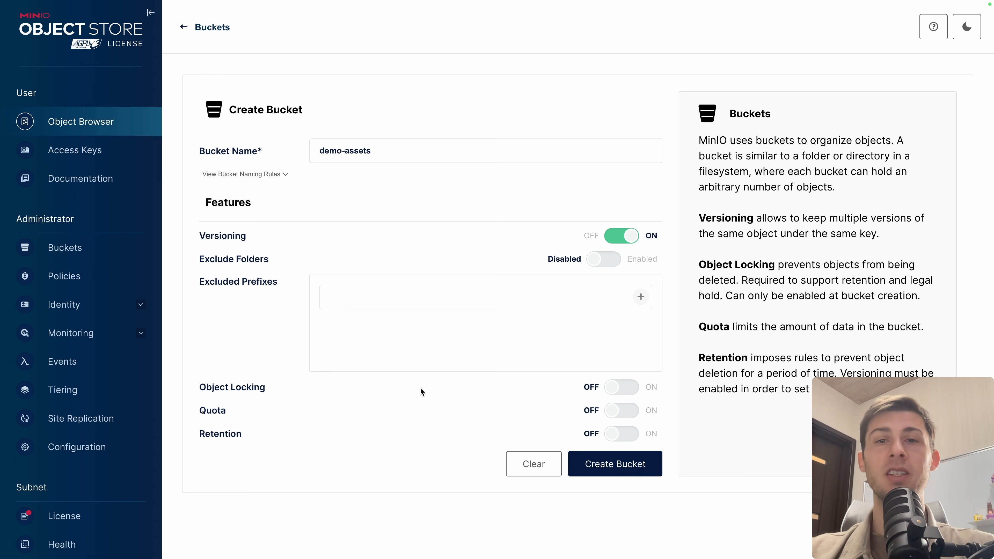
pyautogui.click(611, 410)
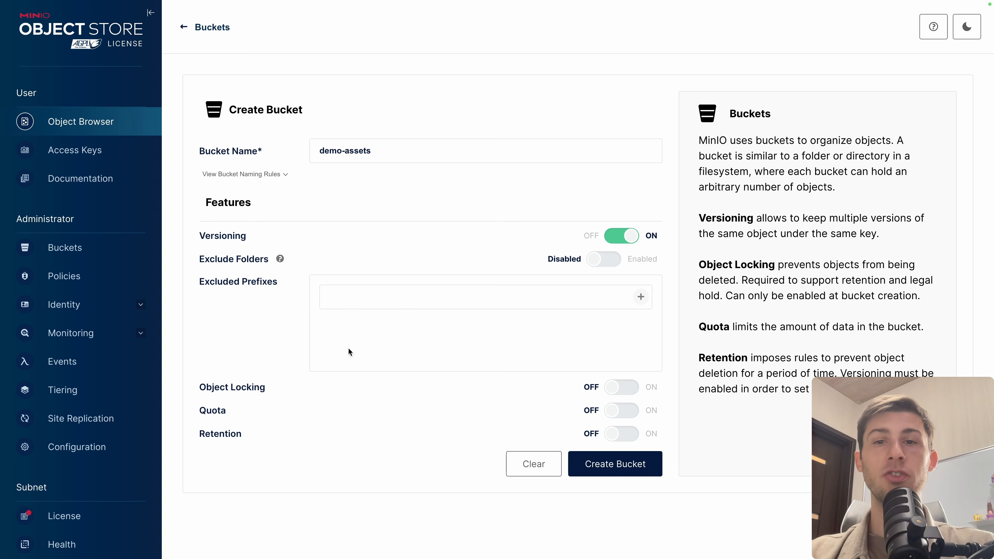
pyautogui.click(593, 465)
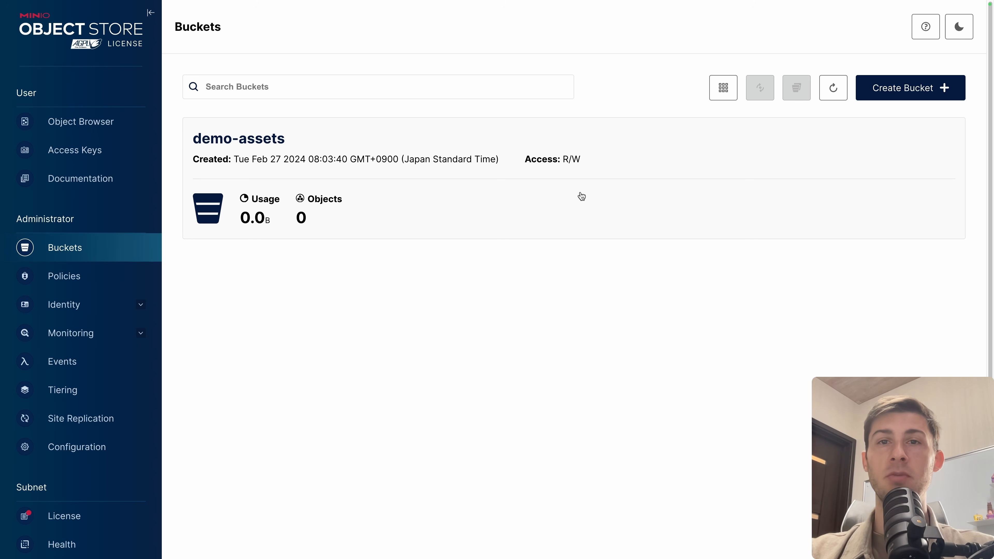
# Browse the demo-assets bucket and upload the first two JPG photos from the demo-photos folder.
pyautogui.click(262, 143)
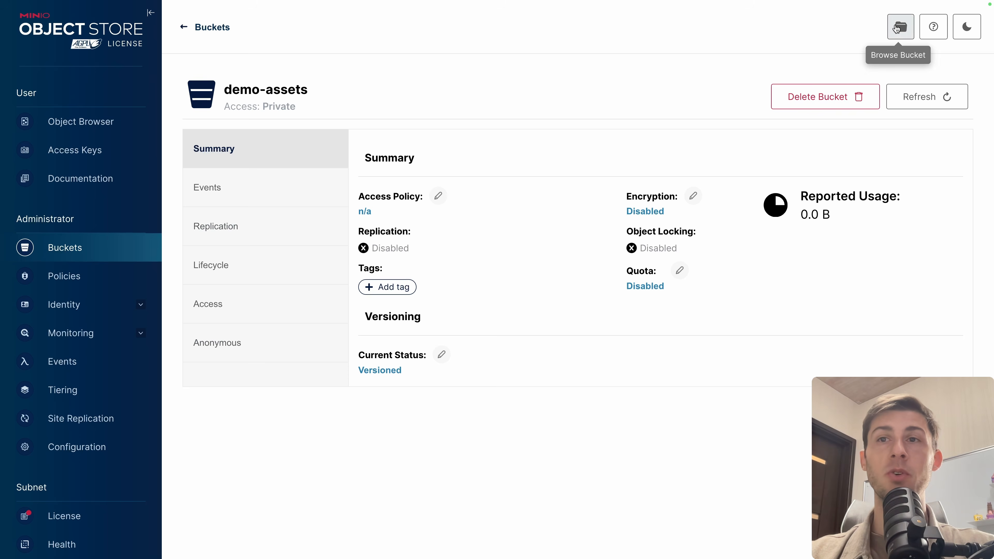
pyautogui.click(897, 28)
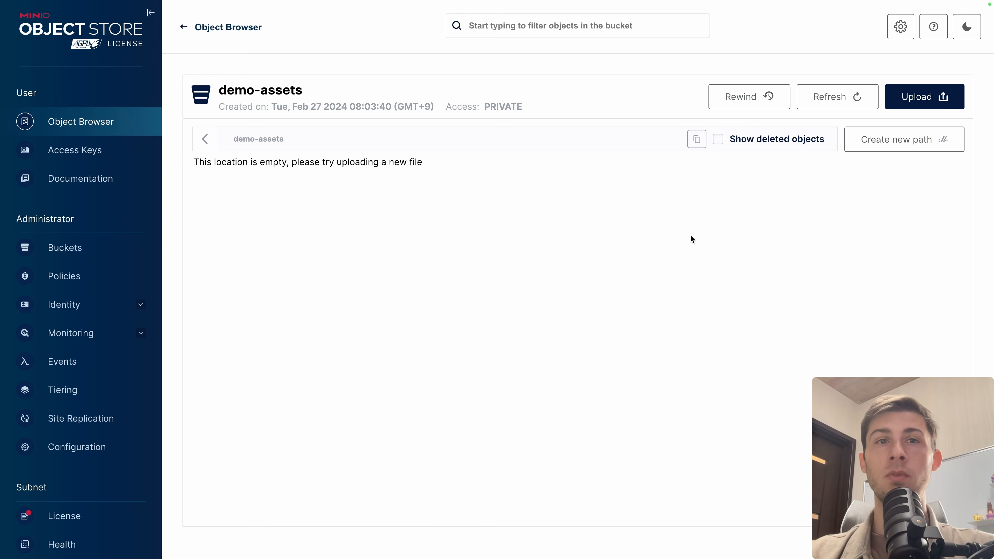
pyautogui.click(924, 105)
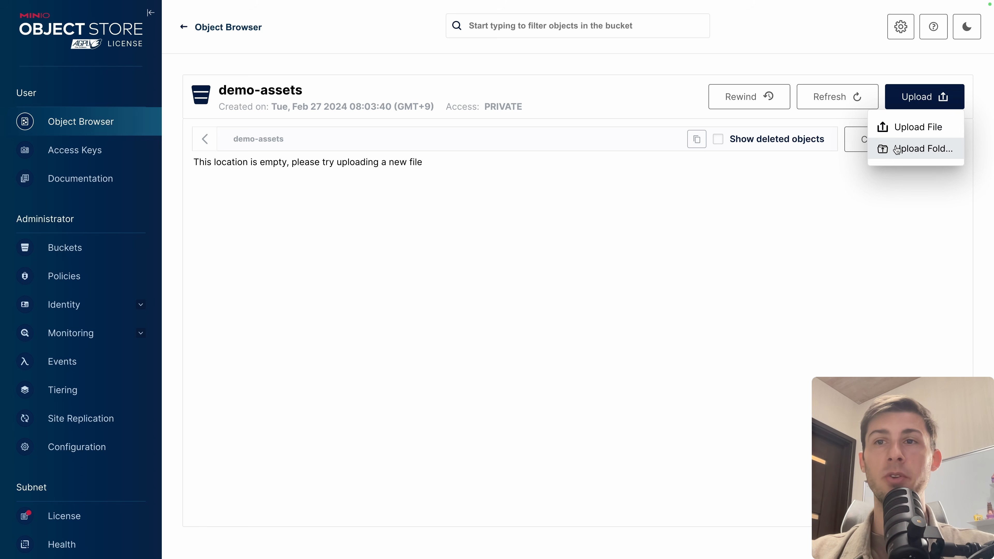
pyautogui.click(903, 133)
pyautogui.keyDown('super'); pyautogui.click(499, 233); pyautogui.keyUp('super')
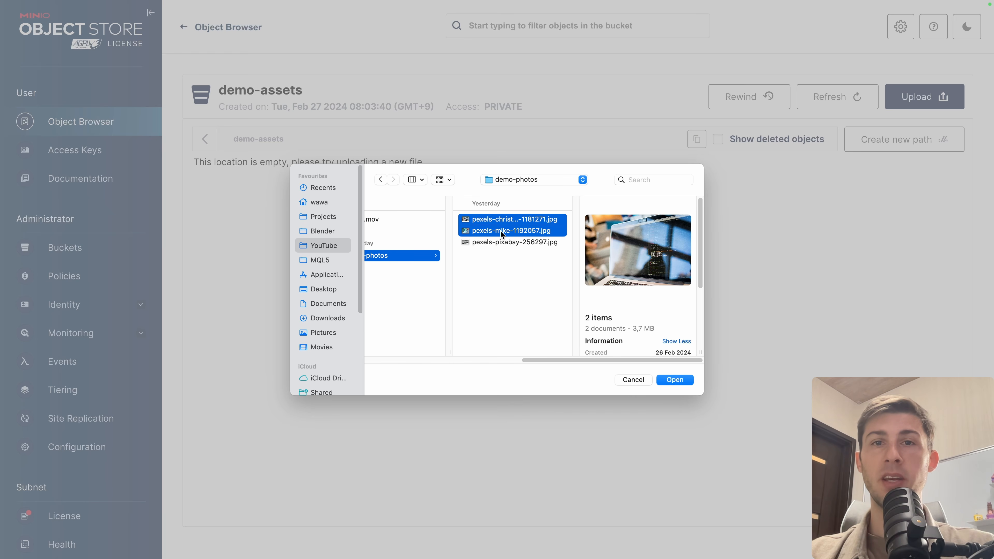
pyautogui.click(673, 380)
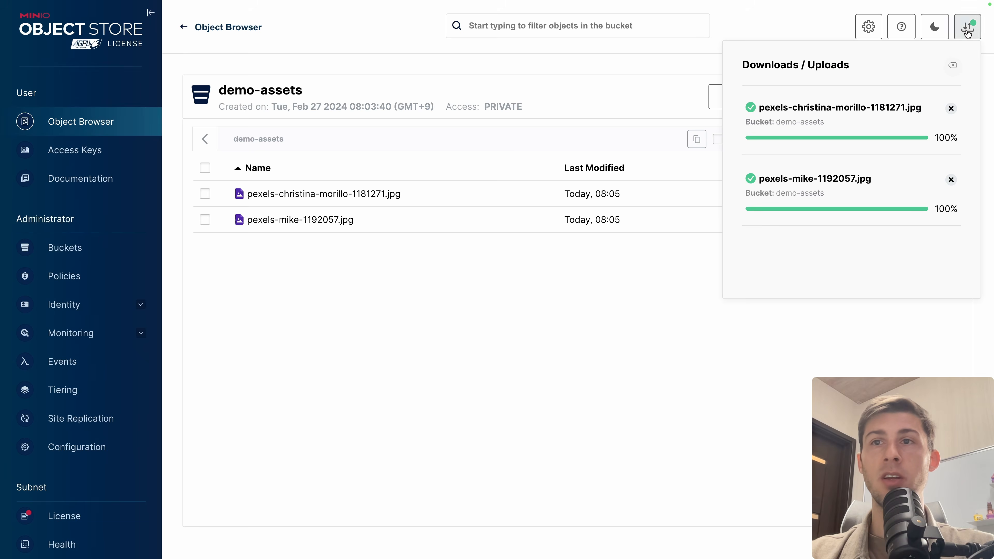
pyautogui.click(968, 28)
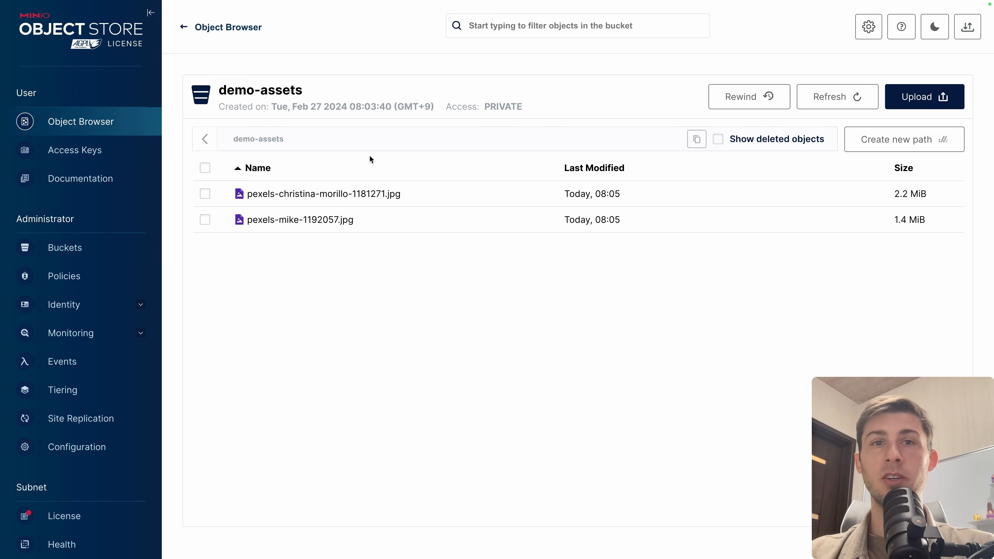
# Select the first photo in the demo-assets bucket and try to preview and download it.
pyautogui.click(434, 193)
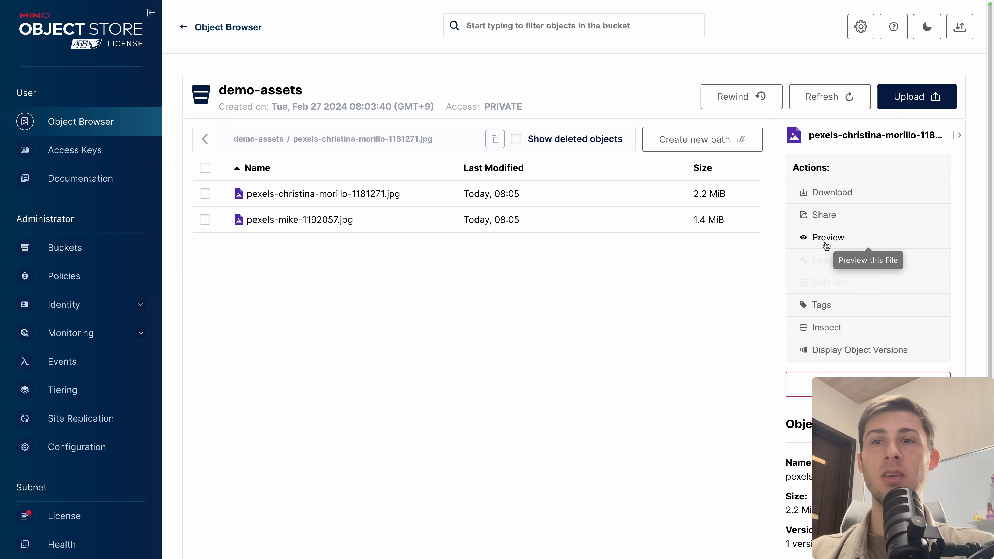
pyautogui.click(826, 245)
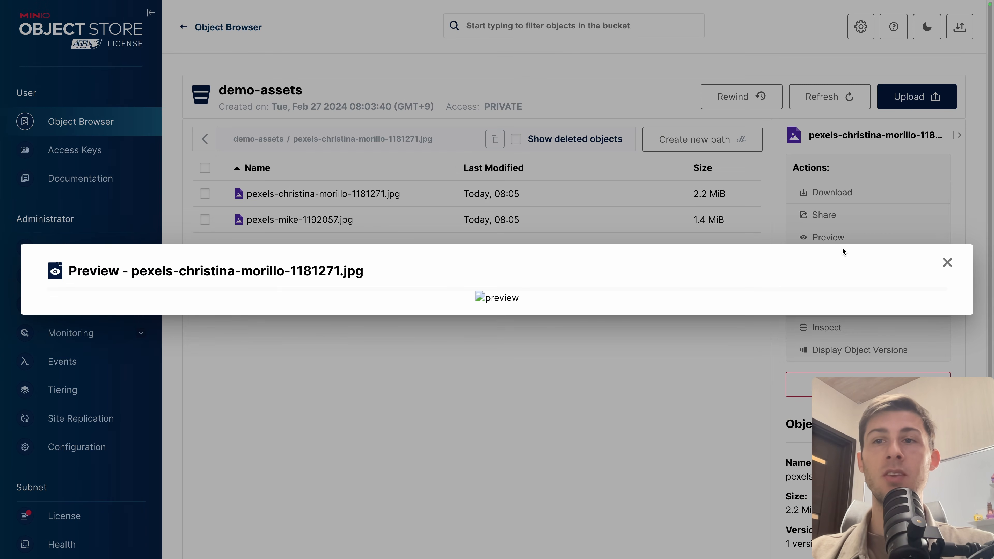
pyautogui.click(947, 262)
pyautogui.click(808, 196)
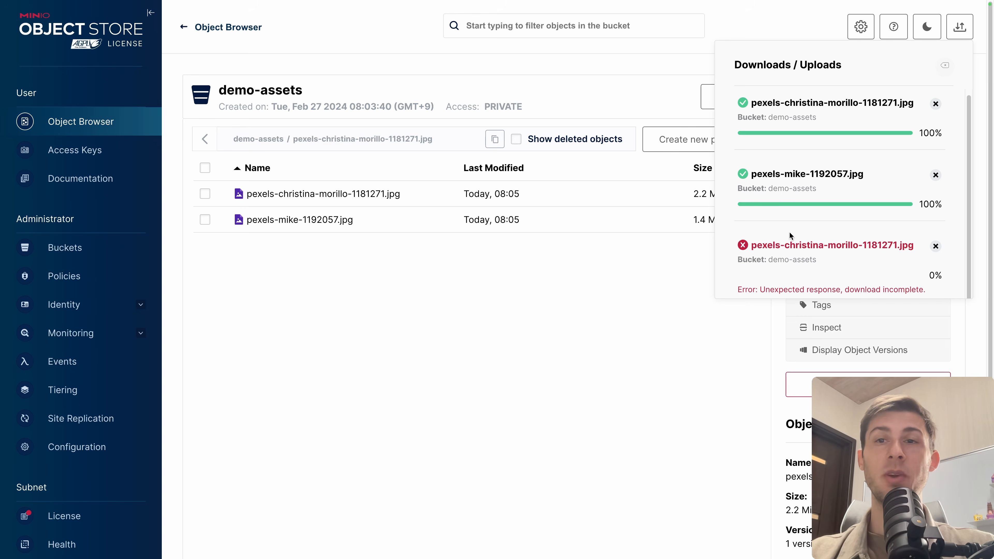
pyautogui.click(962, 35)
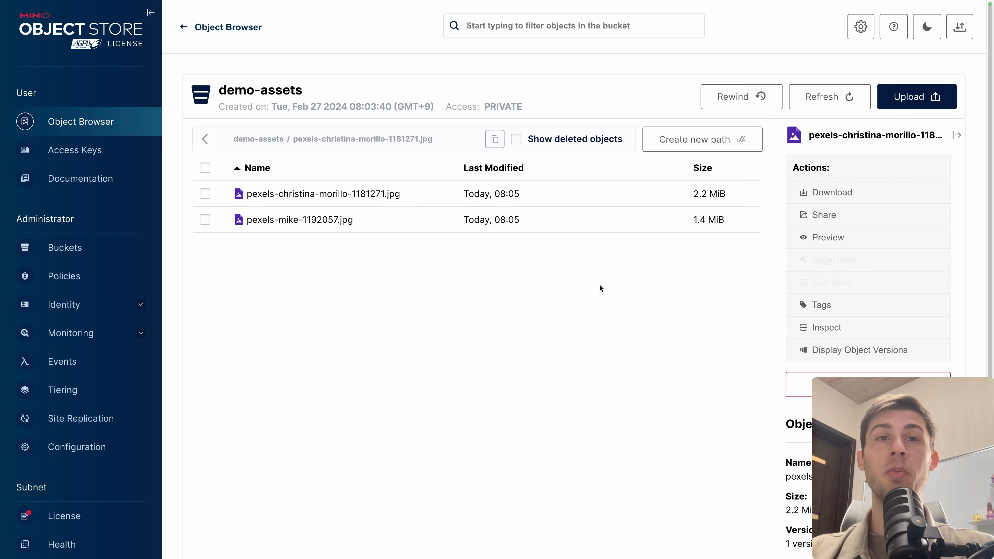
# Generate a 12-hour share link for the selected photo and view the image through that link in a new browser tab.
pyautogui.click(822, 216)
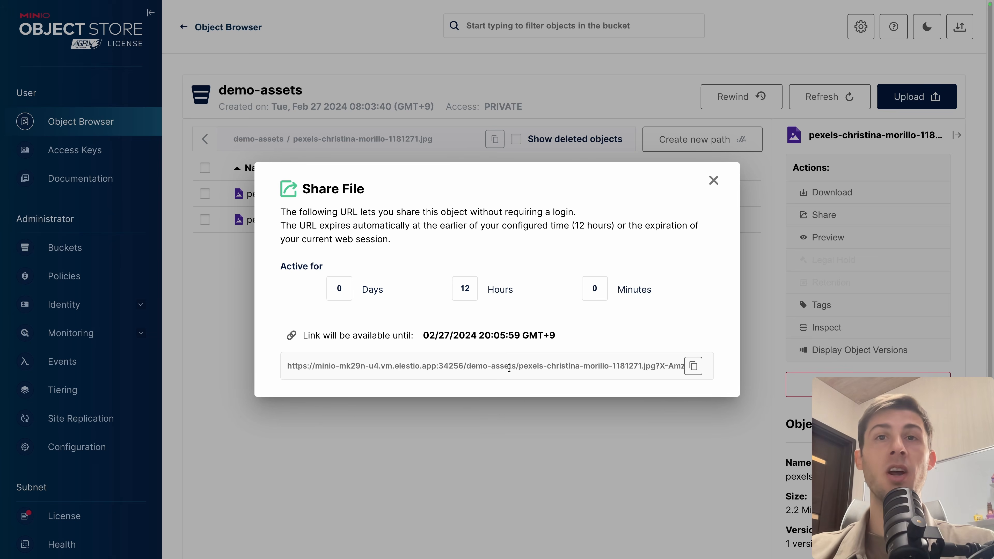
pyautogui.moveTo(287, 365); pyautogui.dragTo(716, 379)
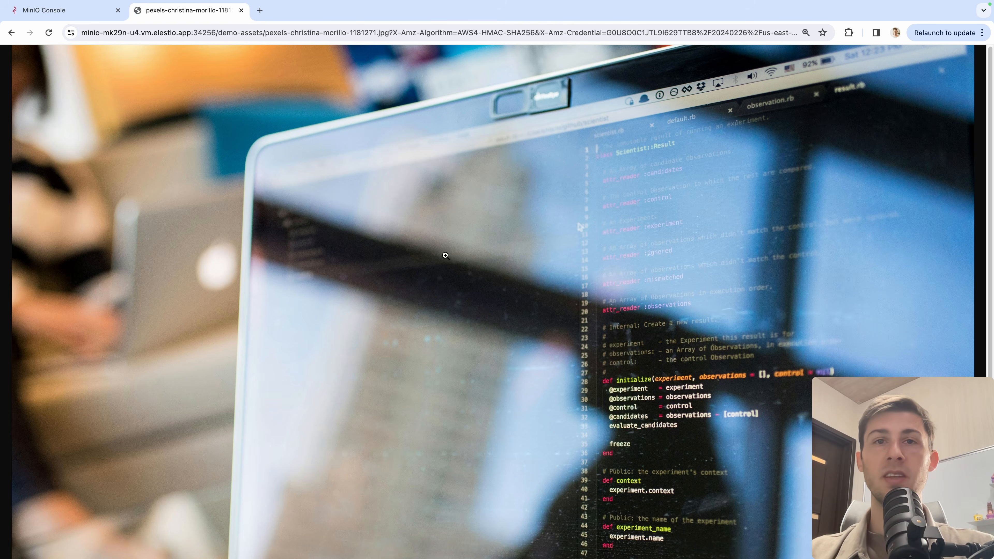
pyautogui.click(465, 254)
pyautogui.click(465, 253)
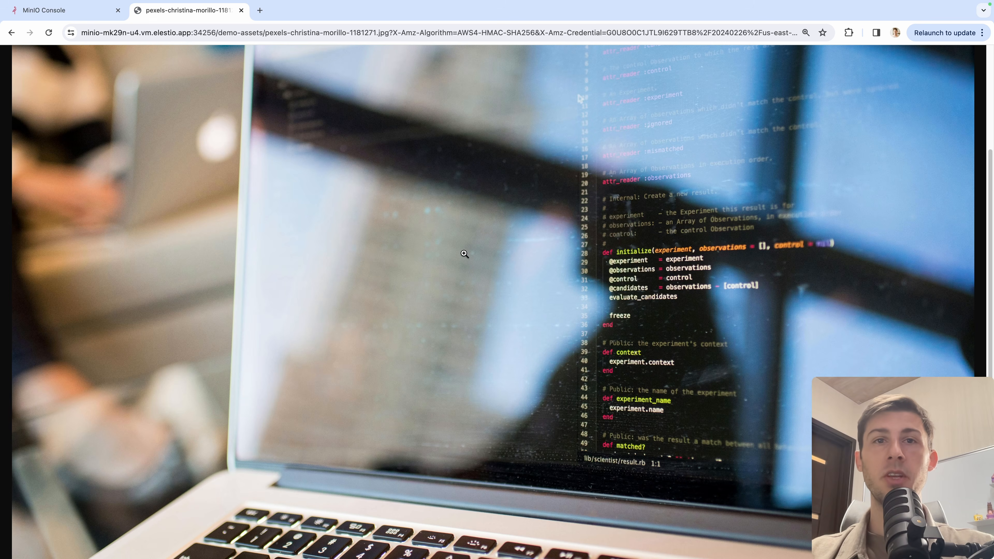
# Load the shared photo's URL in the browser with everything after .jpg, including the signature parameters, removed.
pyautogui.click(249, 34)
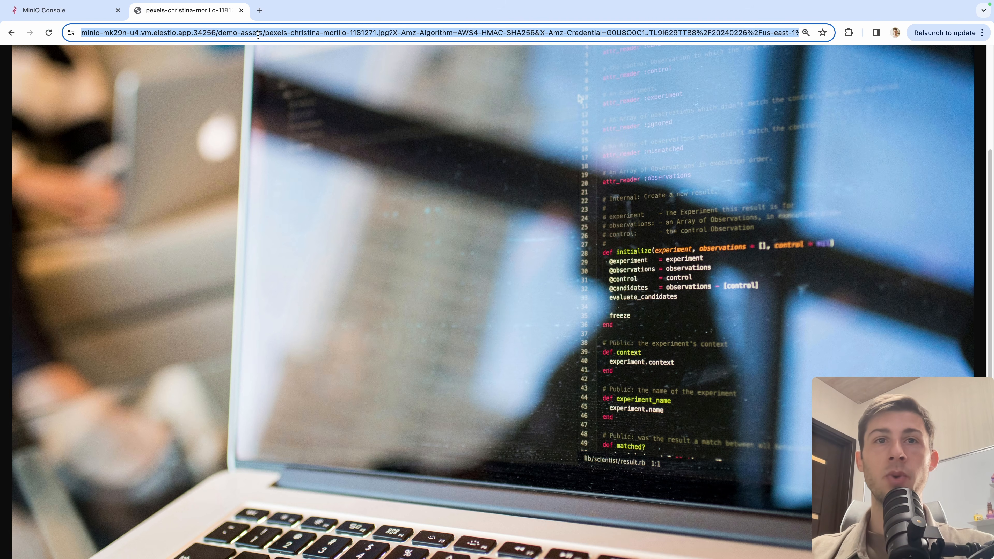
pyautogui.click(389, 30)
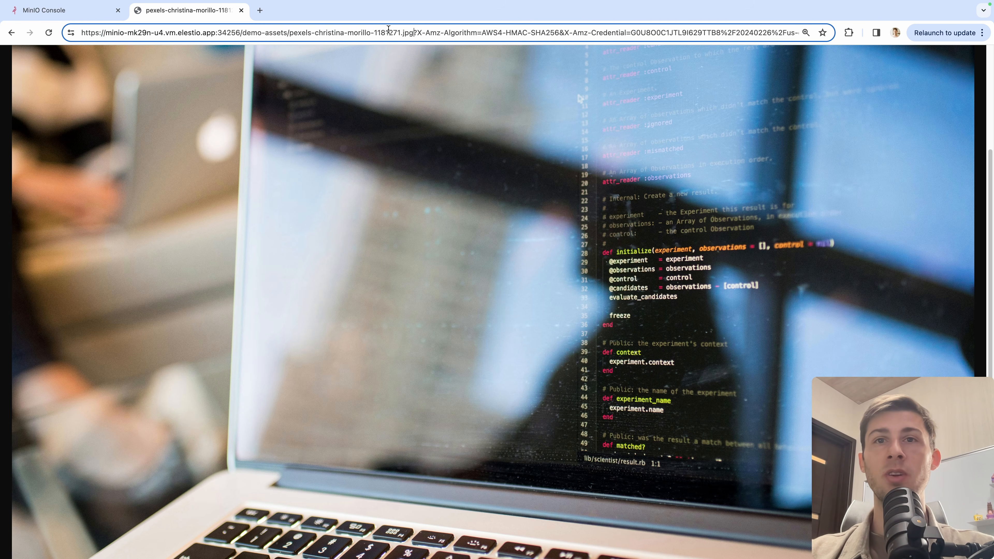
pyautogui.press('shift+super+Right')
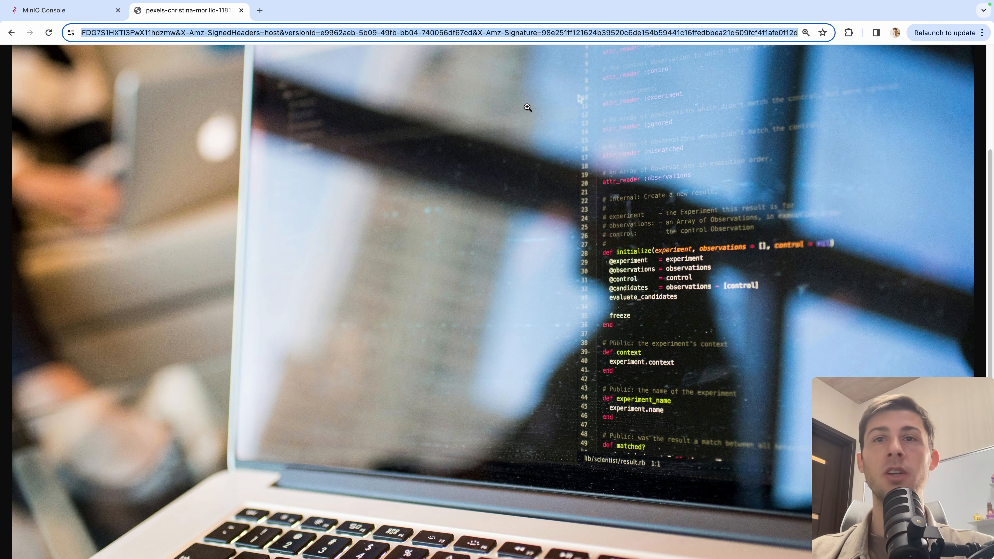
pyautogui.press('BackSpace')
pyautogui.press('Return')
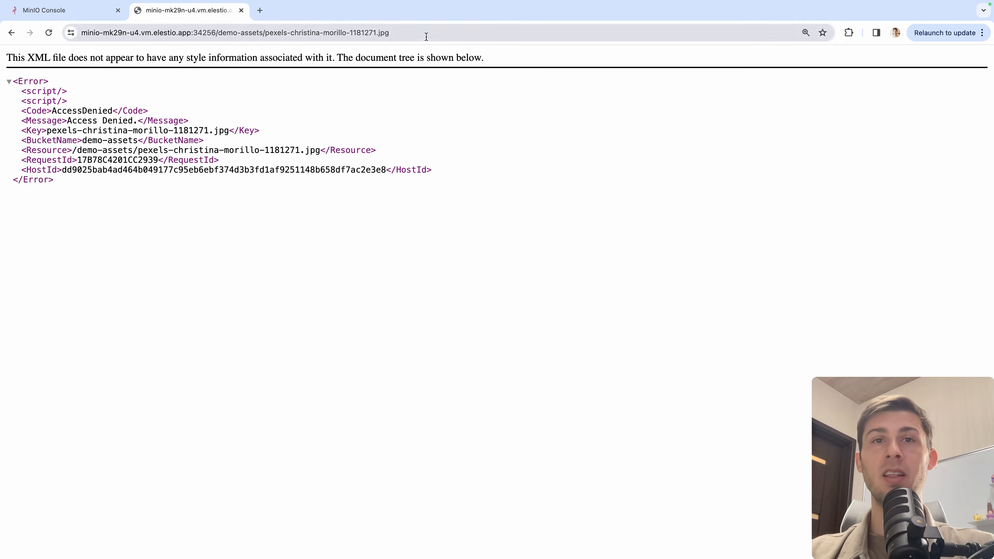
# Paste the full signed share link back into the browser address, and close the Share File dialog in the MinIO Console.
pyautogui.click(442, 37)
pyautogui.click(442, 36)
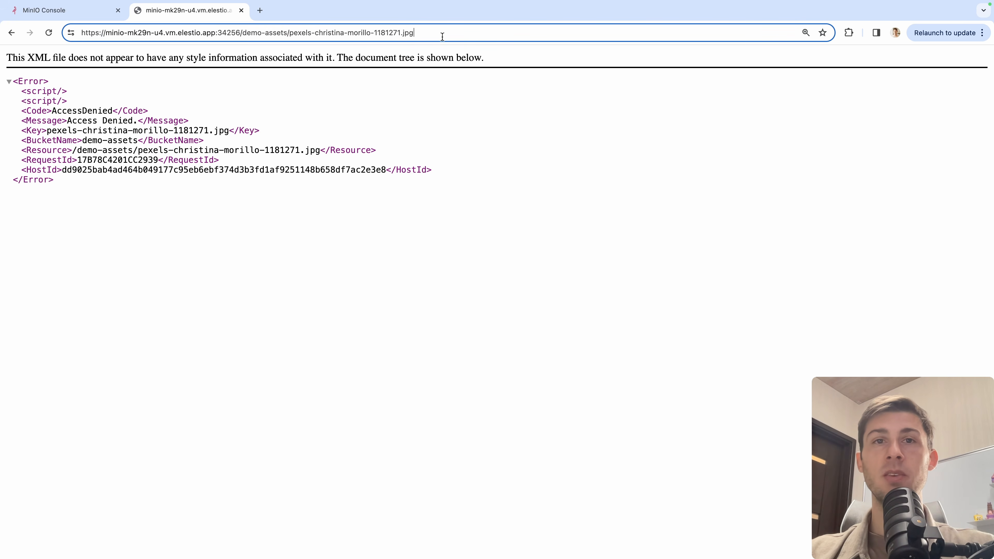
pyautogui.press('super+v')
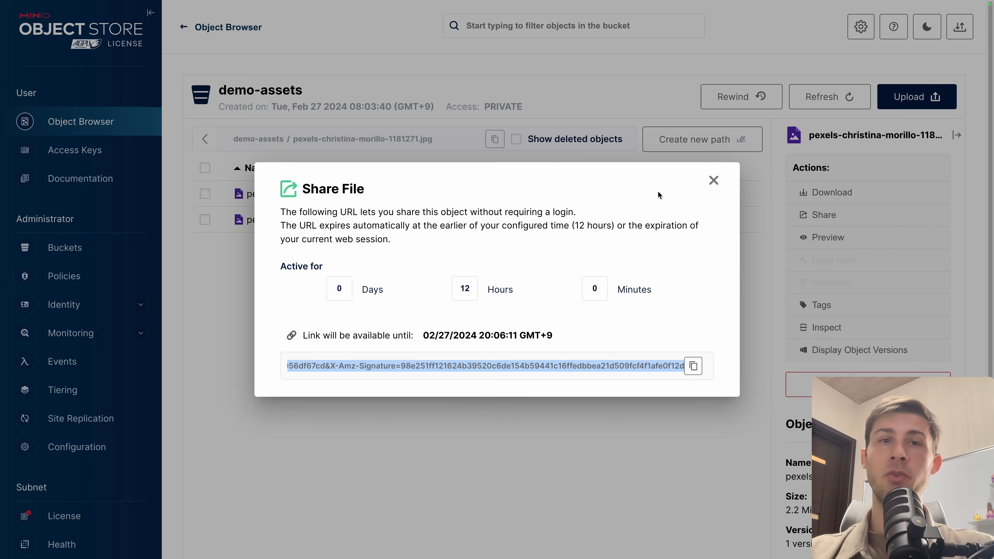
pyautogui.click(714, 181)
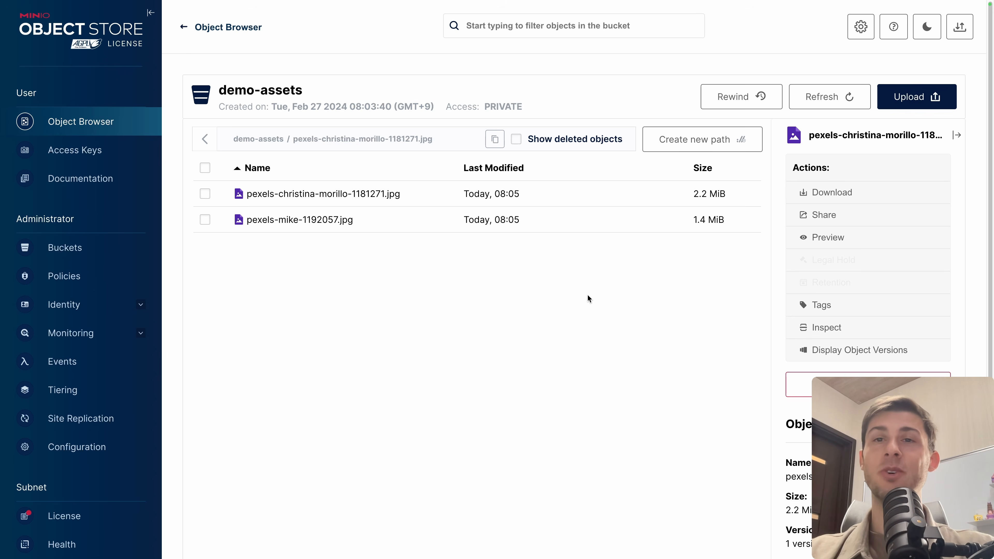
# Create a new folder path named subpicture in the demo-assets bucket.
pyautogui.click(706, 145)
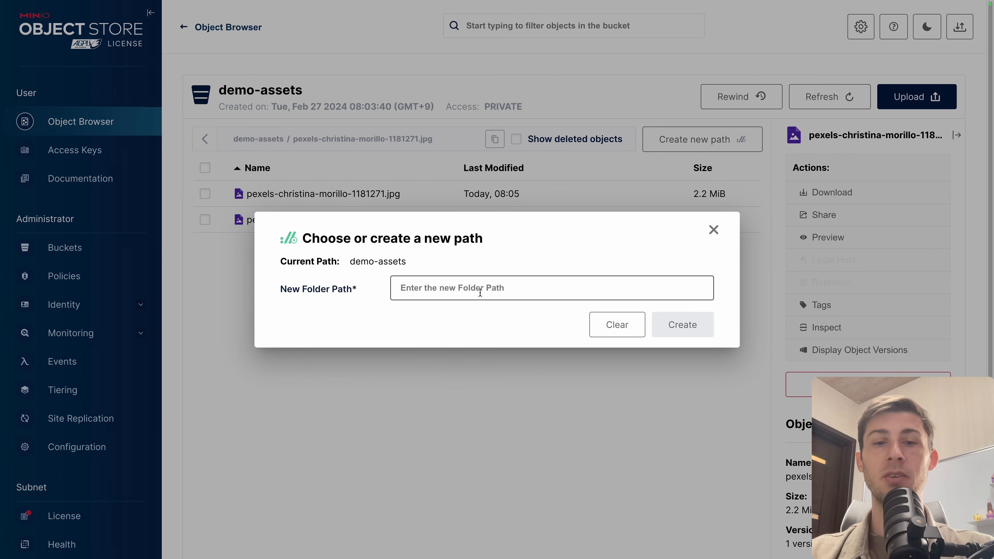
pyautogui.write('subp')
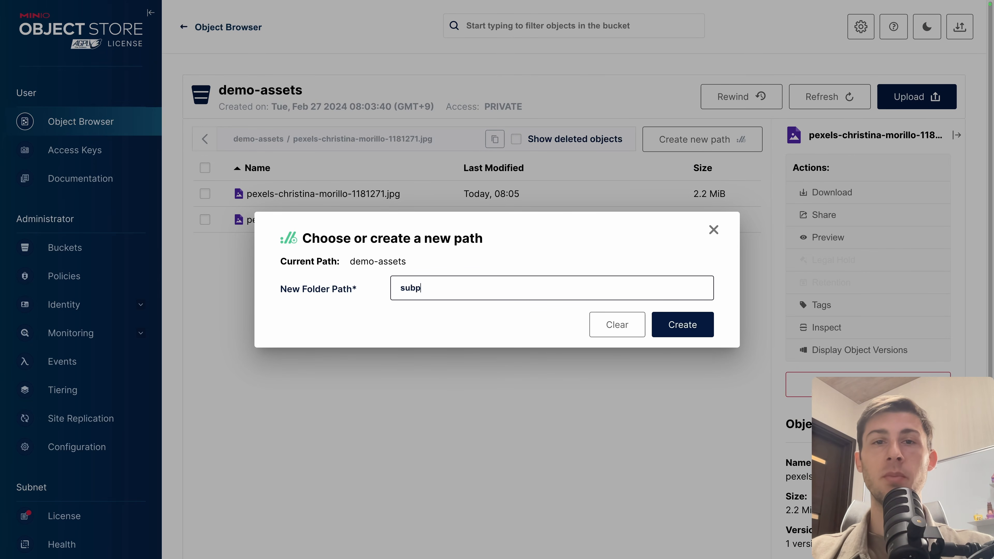
pyautogui.click(669, 319)
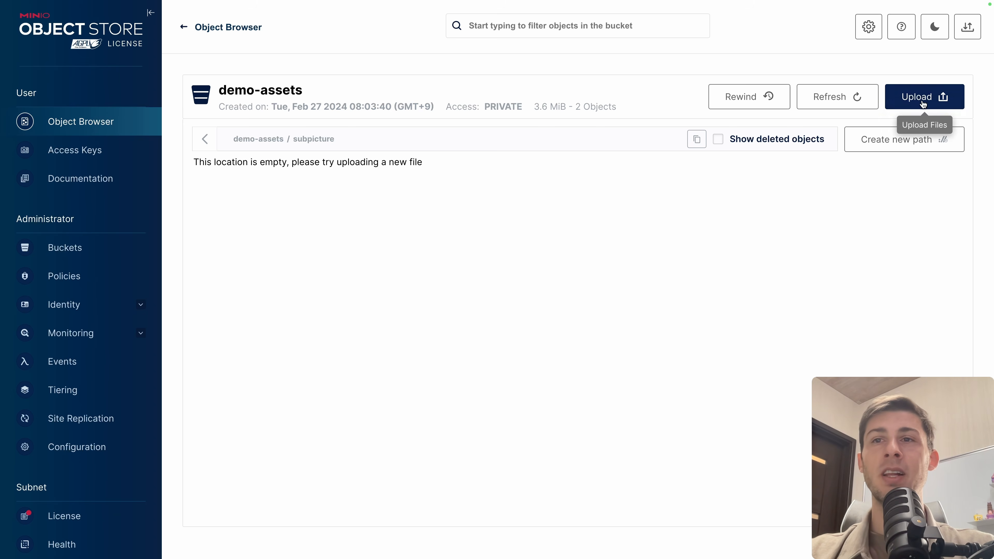
# Upload pexels-pixabay-256297.jpg from the demo-photos folder to the subpicture path and dismiss the transfer list.
pyautogui.click(949, 98)
pyautogui.click(900, 127)
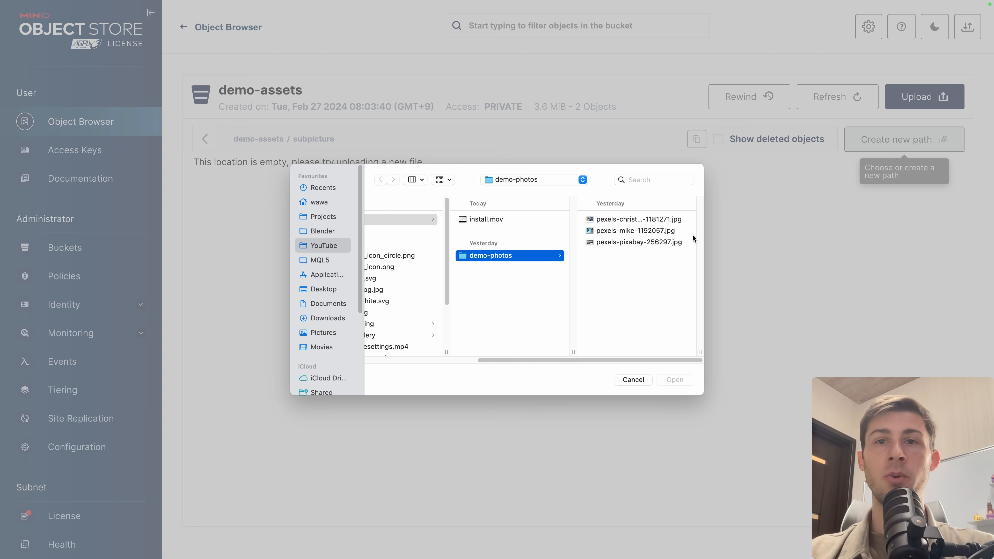
pyautogui.click(641, 242)
pyautogui.press('Return')
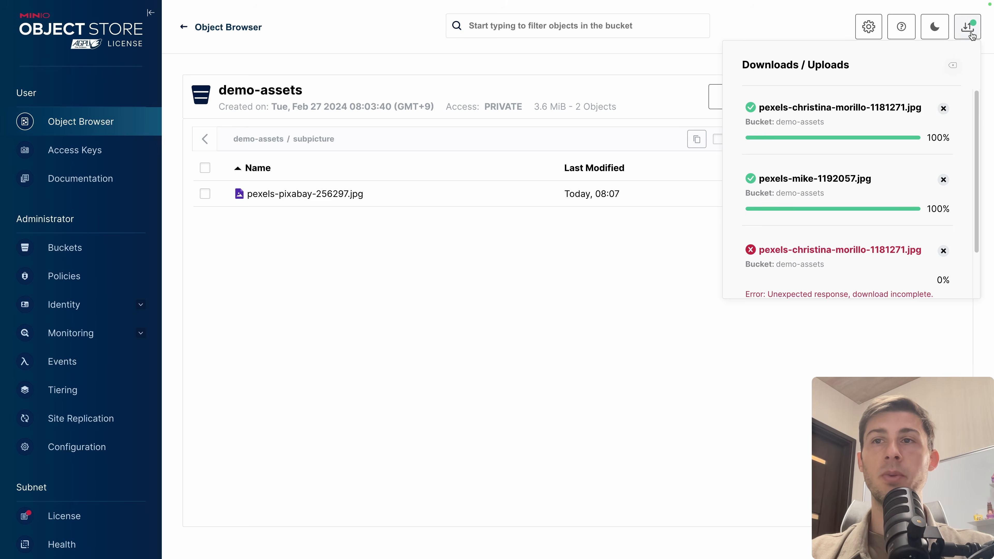
pyautogui.click(967, 26)
# Select the photo in subpicture, get its share link and view the image through that link in the browser.
pyautogui.click(521, 193)
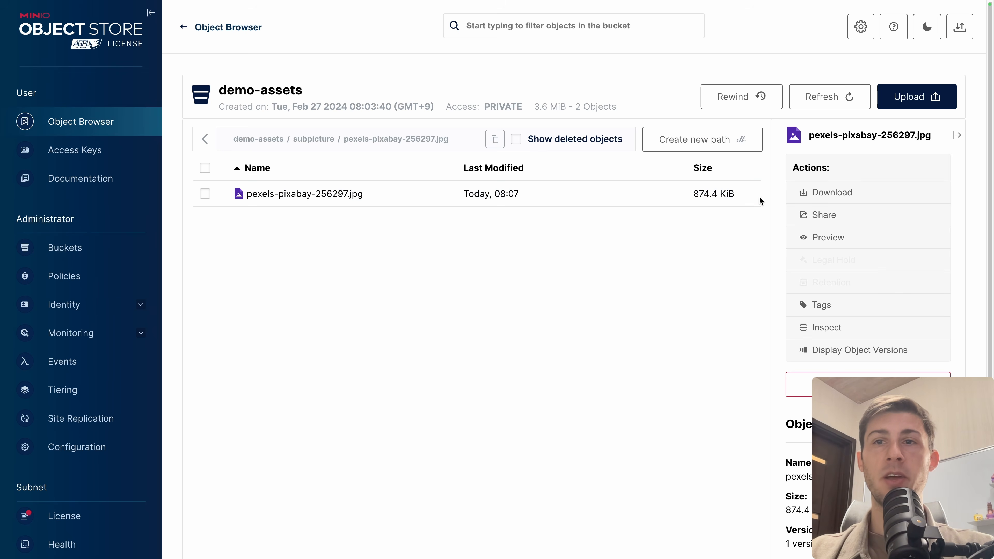
pyautogui.click(830, 214)
pyautogui.moveTo(287, 367); pyautogui.dragTo(626, 513)
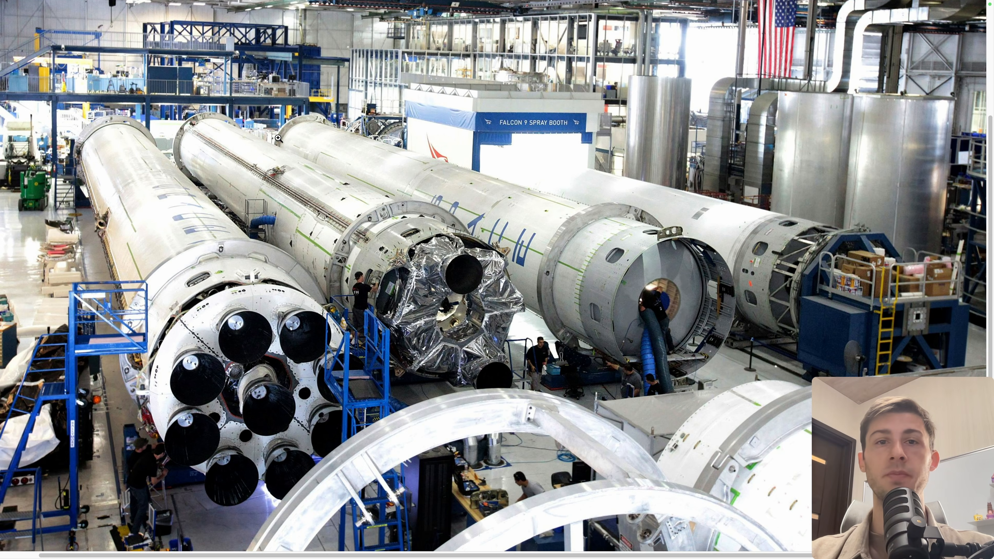
pyautogui.scroll(4, 278, 138)
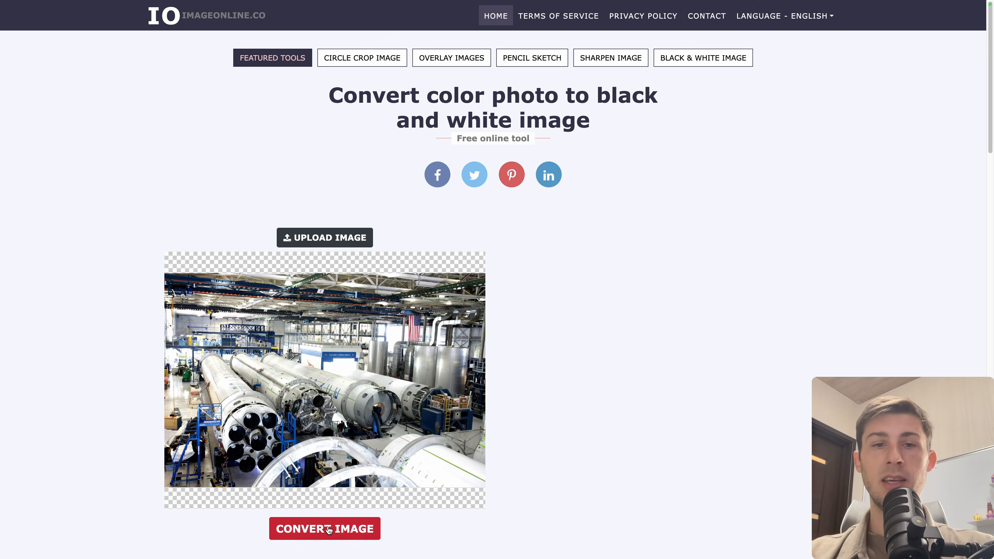
# Convert the loaded rocket photo to black and white with the ImageOnline.co tool.
pyautogui.click(328, 528)
pyautogui.scroll(-5, 328, 528)
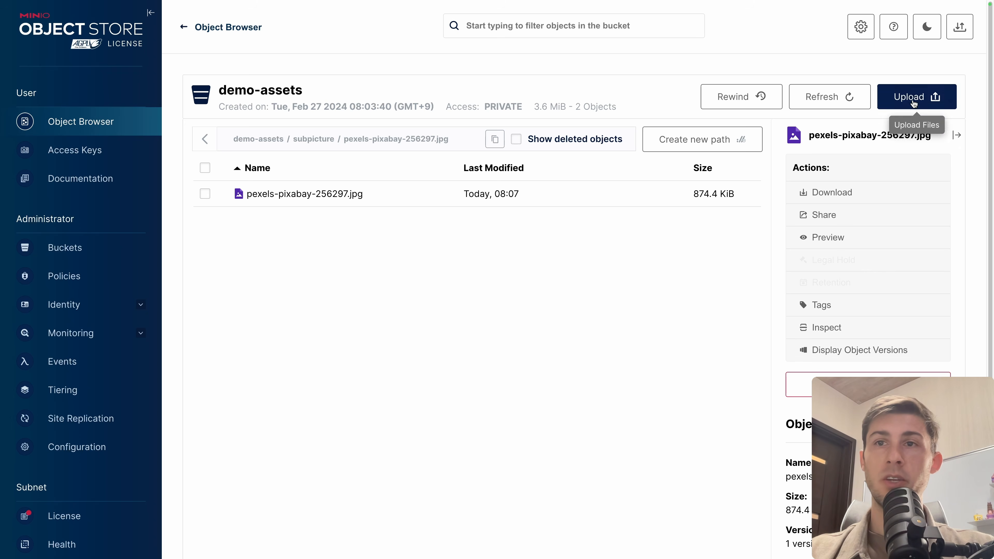
# Upload the black-and-white pexels-pixabay-256297.jpg from demo-photos to the subpicture path and display the photo's object versions.
pyautogui.click(914, 103)
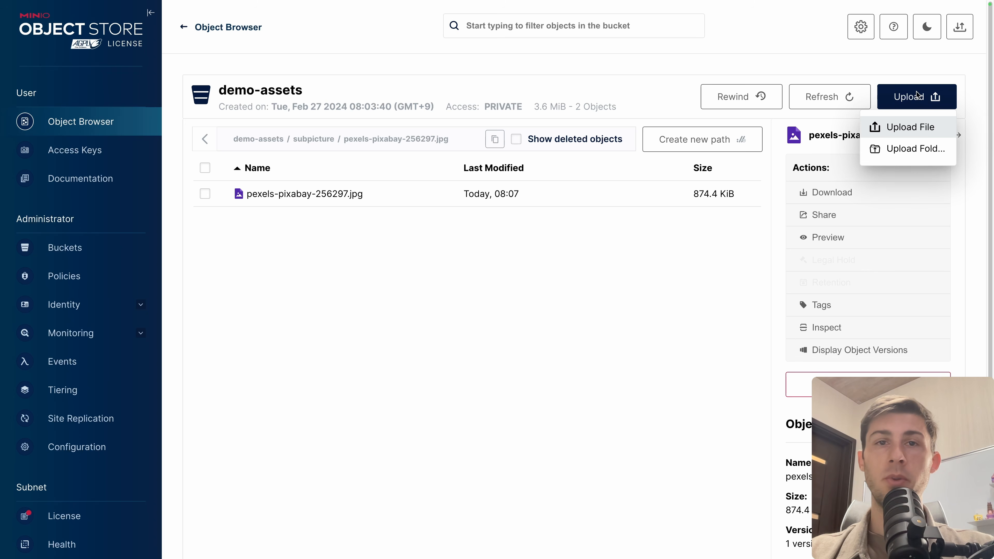
pyautogui.click(885, 128)
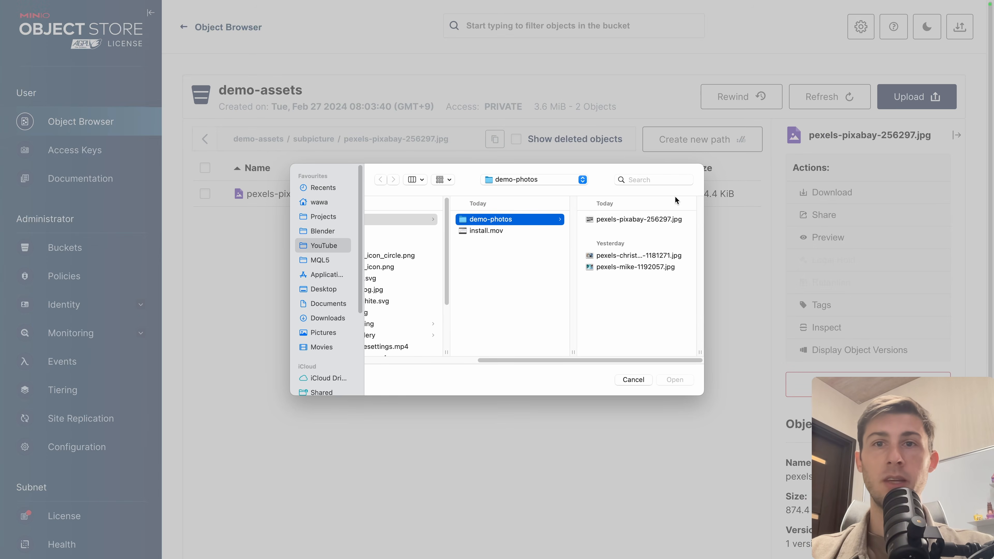
pyautogui.click(625, 221)
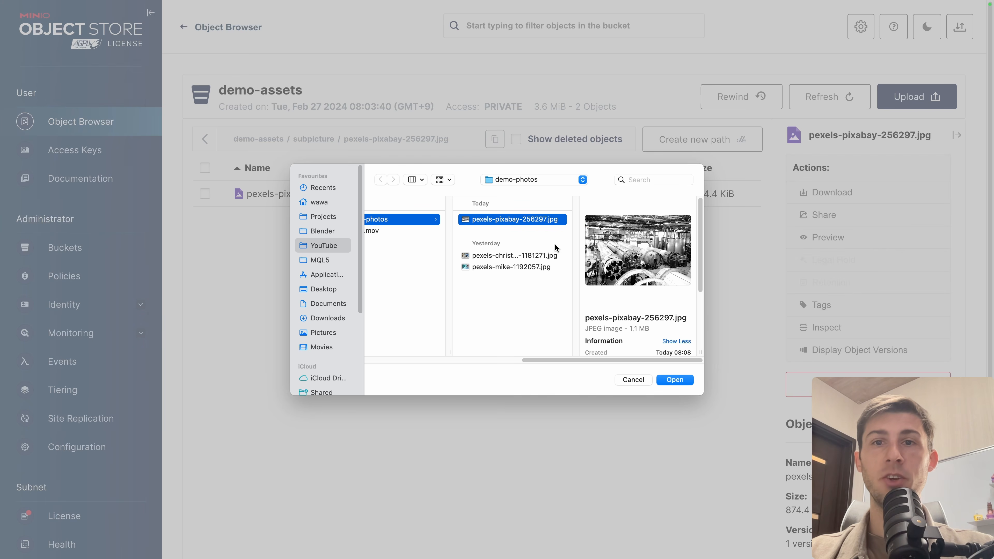
pyautogui.click(674, 378)
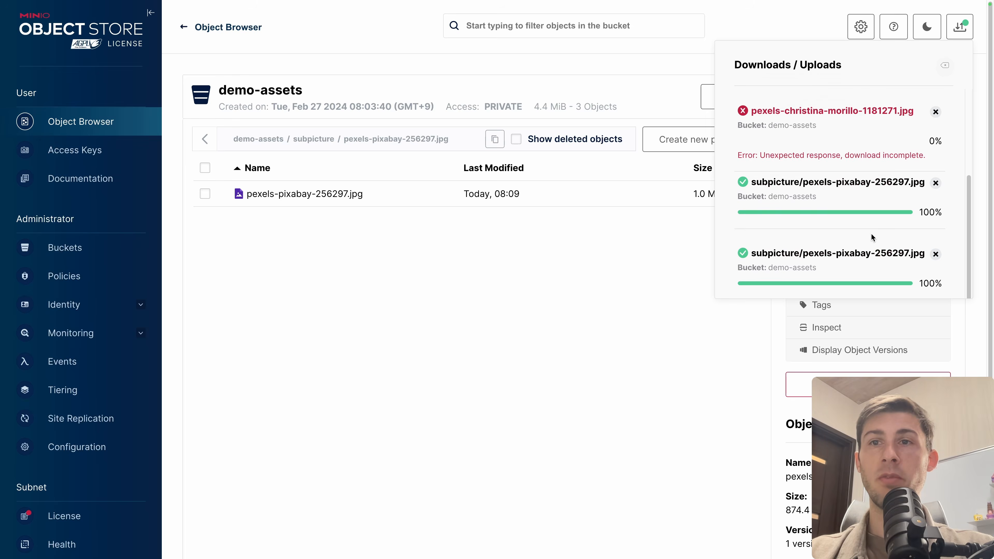
pyautogui.click(961, 35)
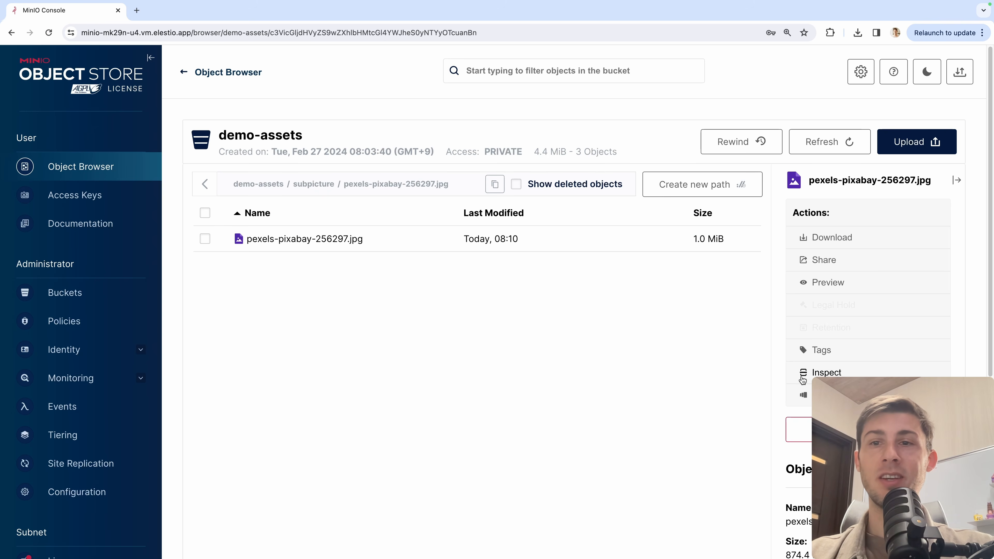
pyautogui.click(803, 394)
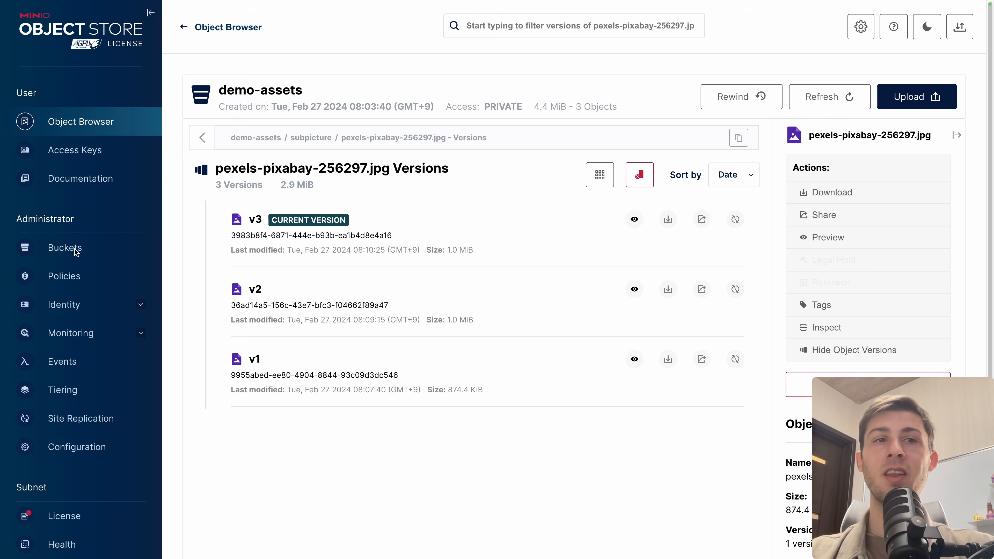
# Create a bucket named demo-website with versioning, object locking and quota off.
pyautogui.click(53, 250)
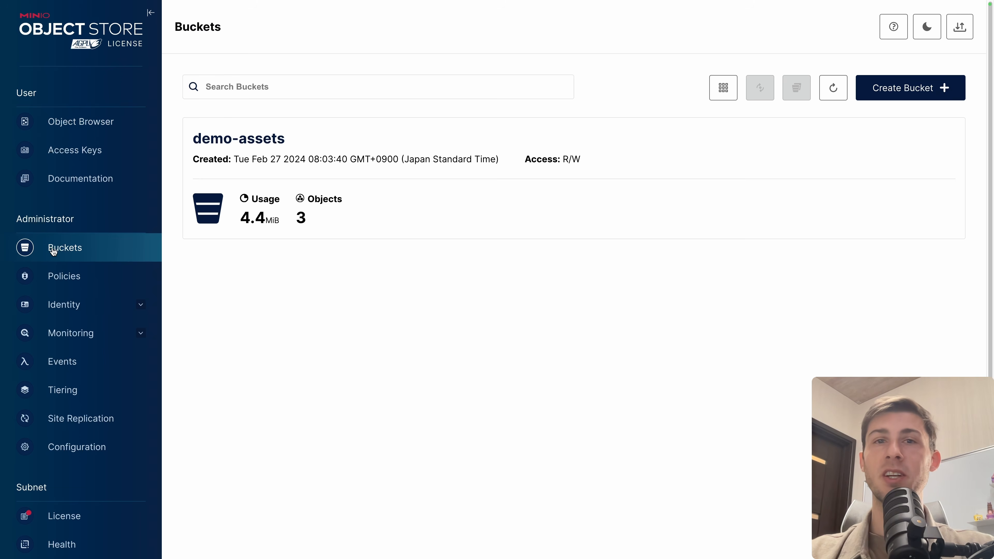
pyautogui.click(898, 88)
pyautogui.write('demo-website')
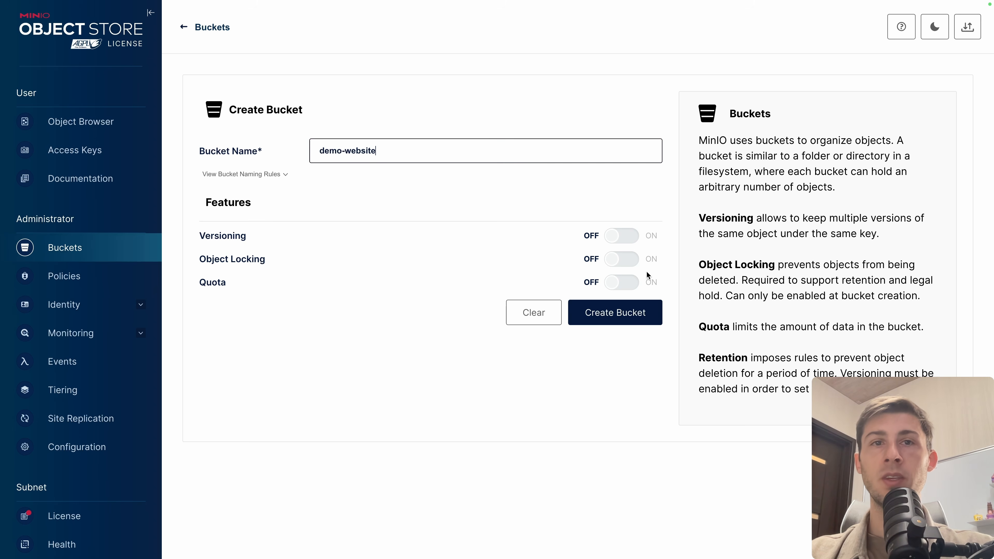
pyautogui.click(644, 315)
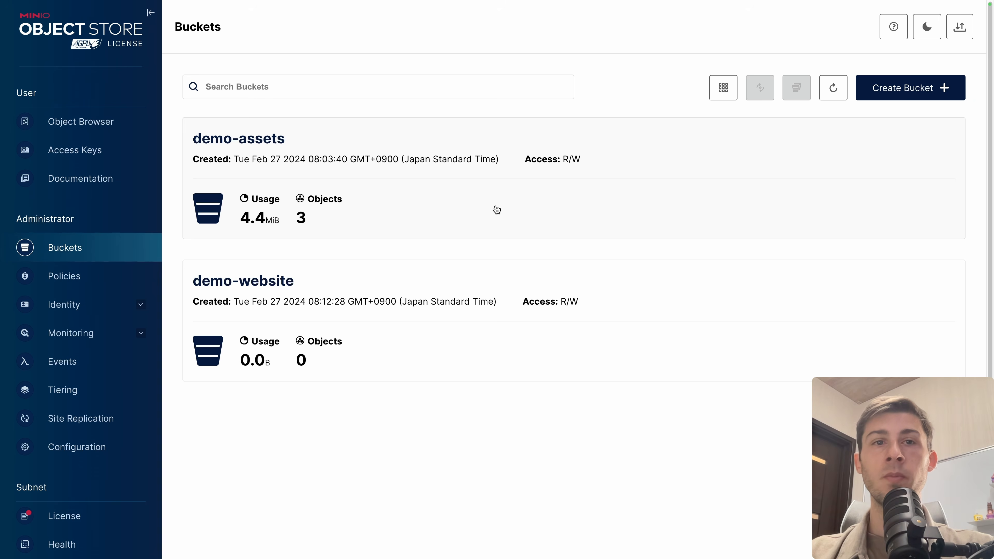
# Set the demo-website bucket's access policy to Public.
pyautogui.click(372, 319)
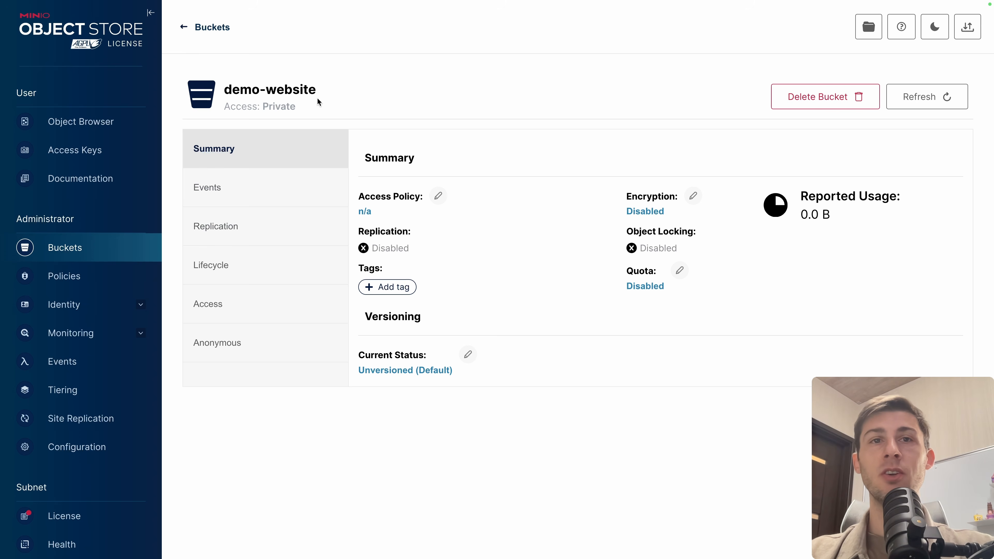
pyautogui.click(437, 198)
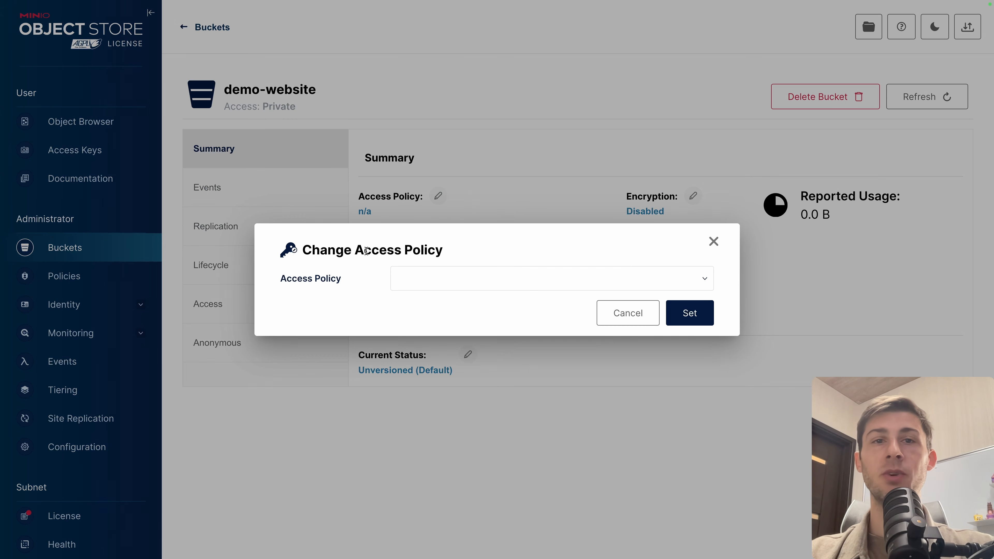
pyautogui.click(425, 278)
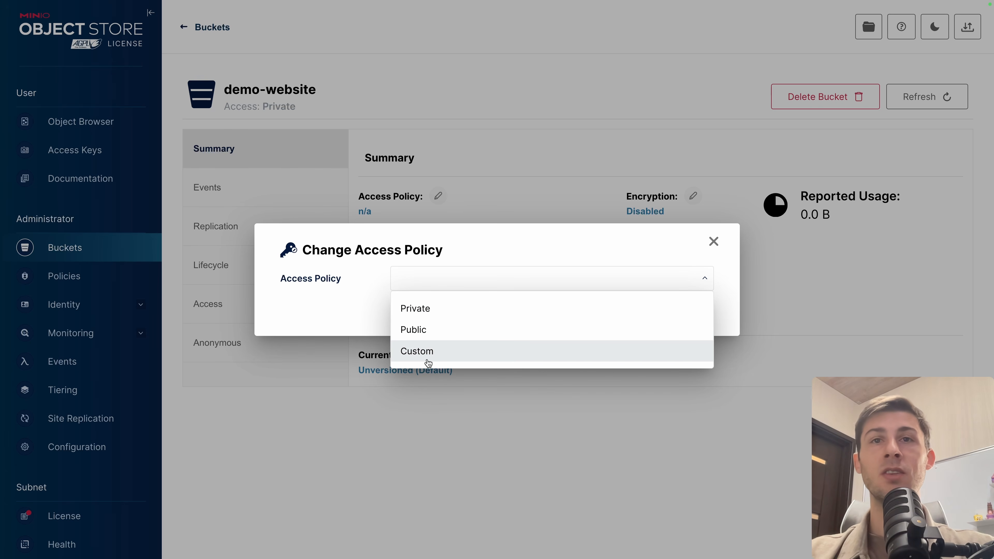
pyautogui.click(450, 329)
pyautogui.click(468, 262)
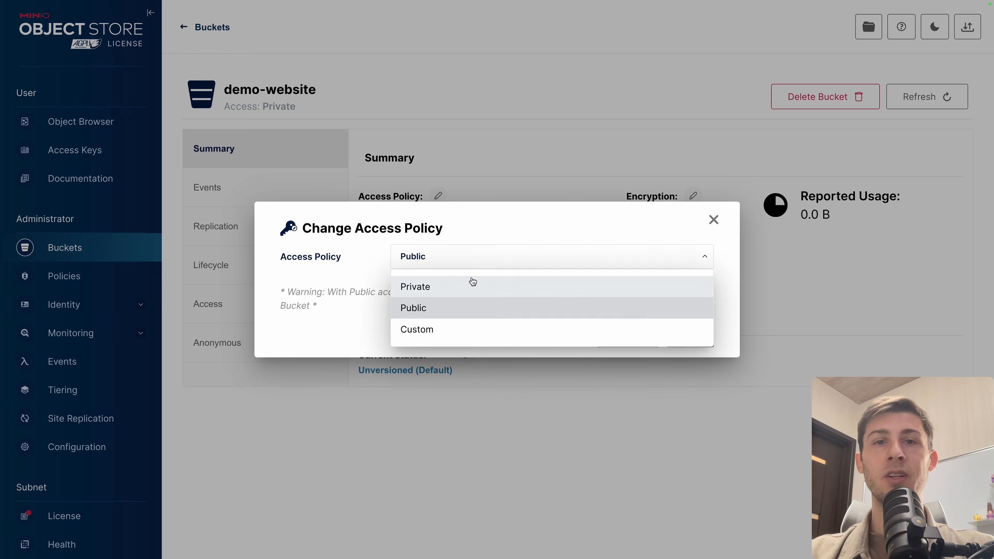
pyautogui.click(463, 316)
pyautogui.click(688, 334)
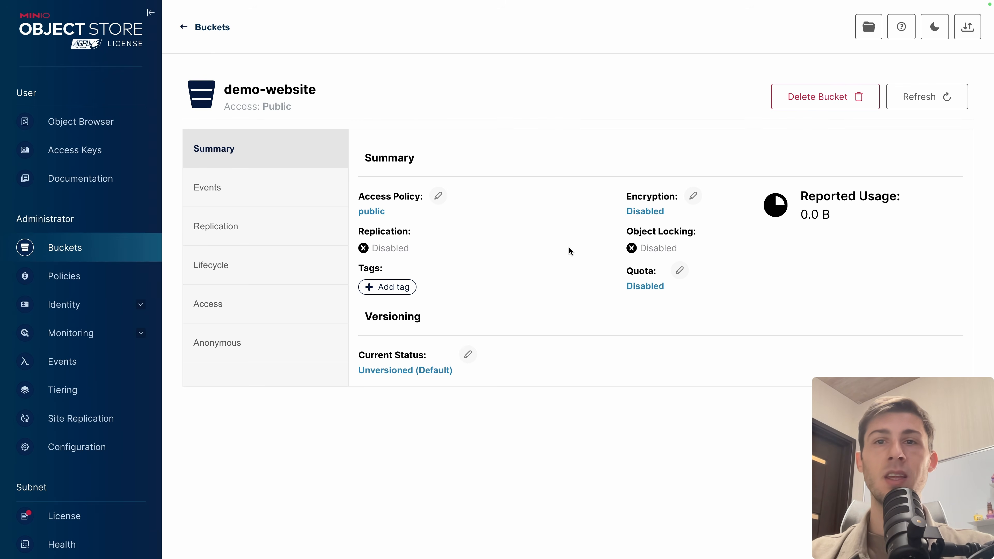
# Browse the demo-website bucket, upload the whole dist folder to it and check the transfer list.
pyautogui.click(869, 27)
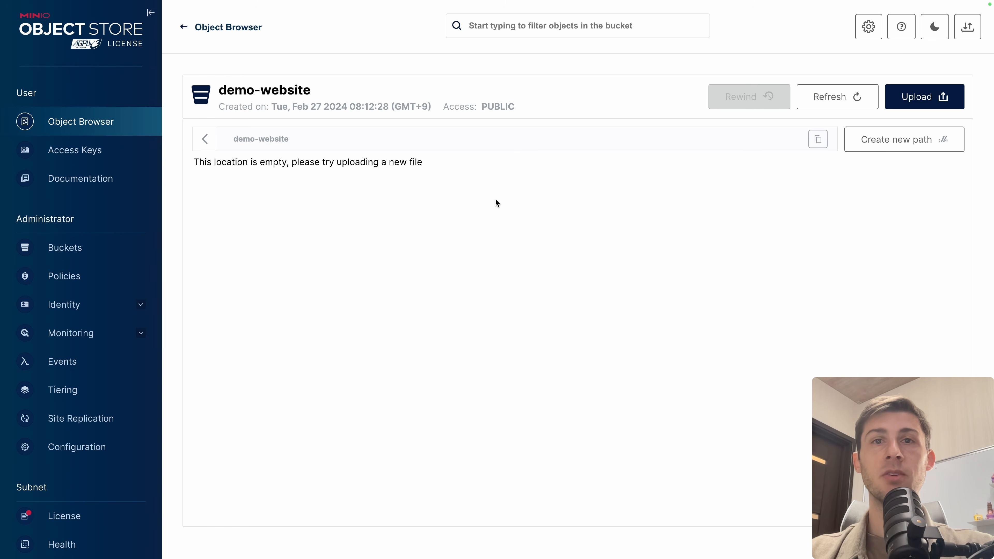
pyautogui.click(910, 96)
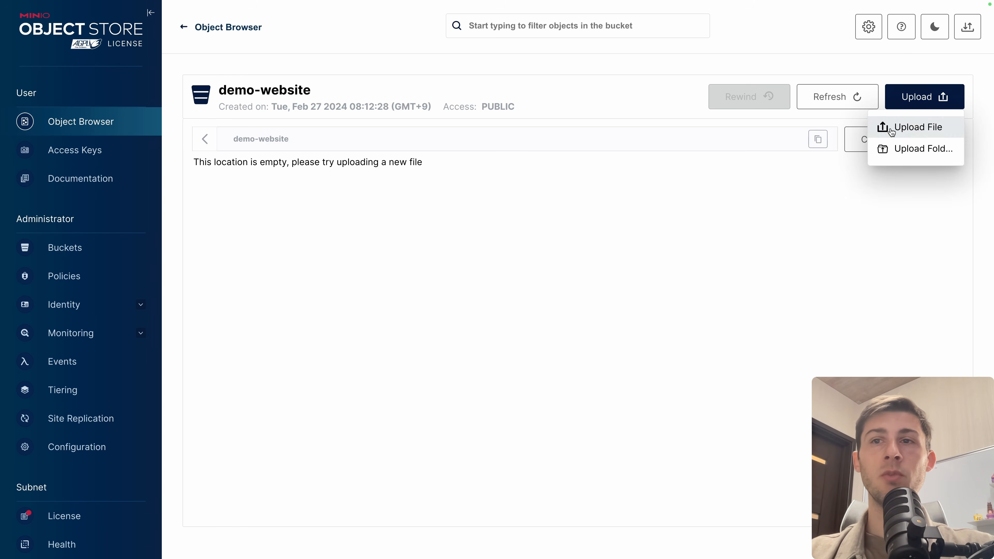
pyautogui.click(916, 148)
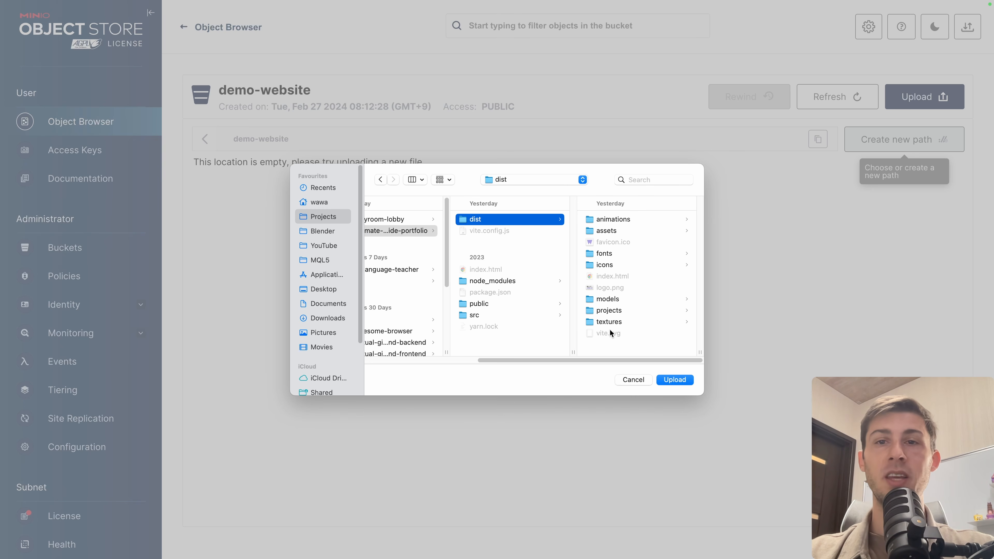
pyautogui.click(674, 379)
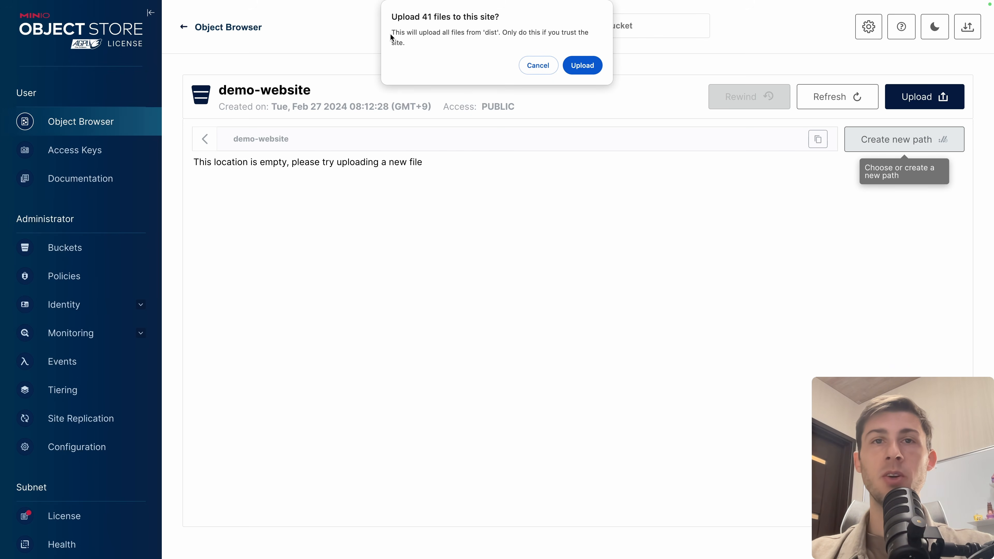
pyautogui.click(597, 66)
pyautogui.scroll(-20, 807, 226)
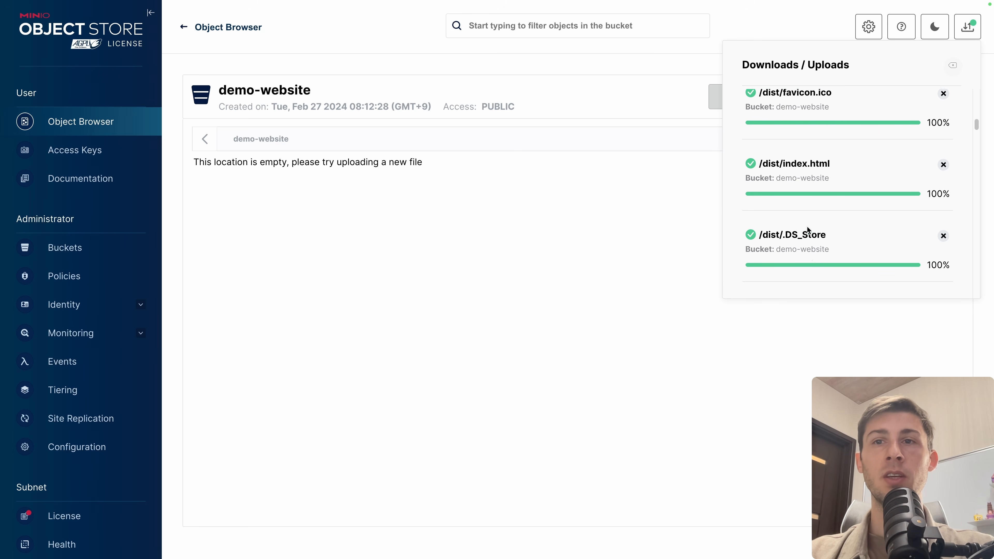
# Open the uploaded dist folder in the demo-website bucket and share its index.html file to get a link to the site.
pyautogui.scroll(-5, 807, 225)
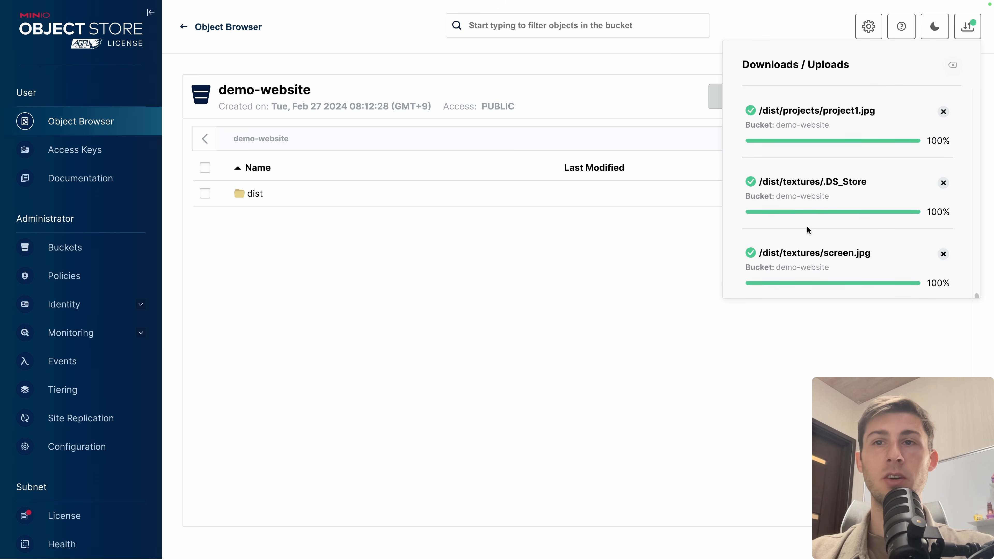
pyautogui.click(519, 261)
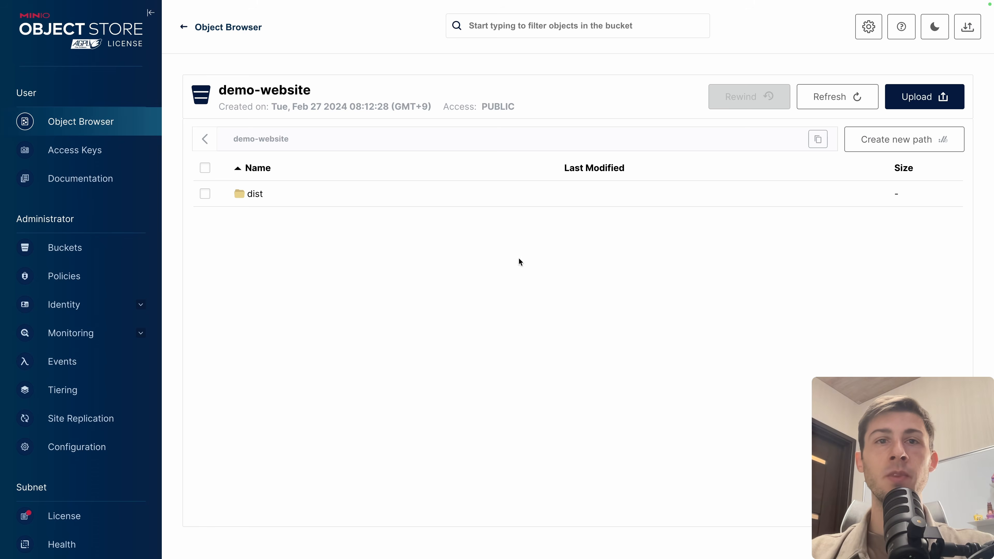
pyautogui.click(256, 196)
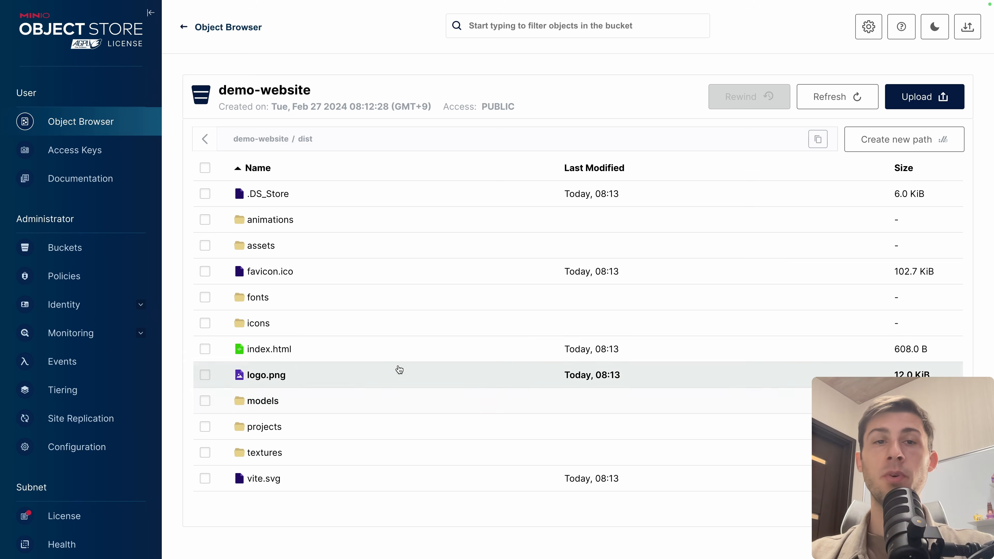
pyautogui.click(409, 355)
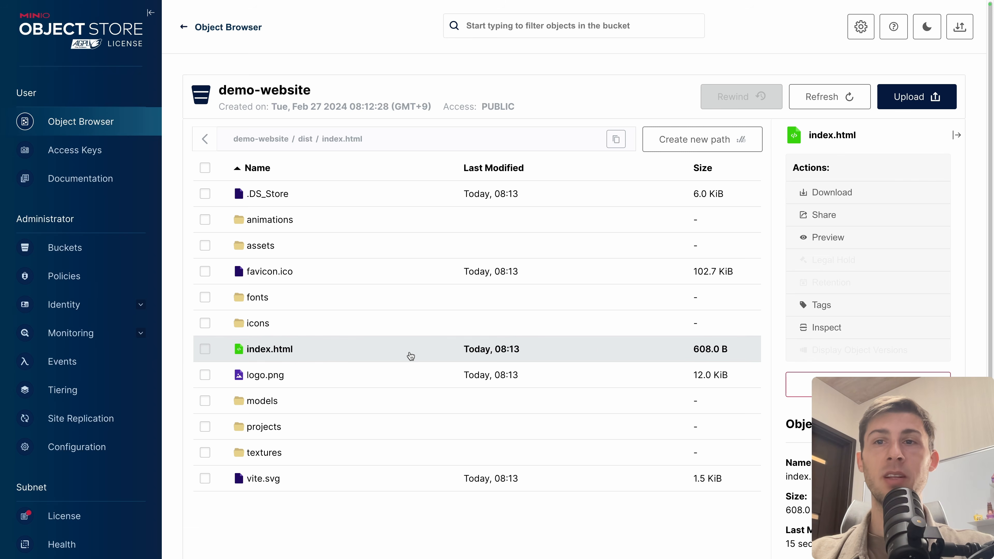
pyautogui.click(839, 215)
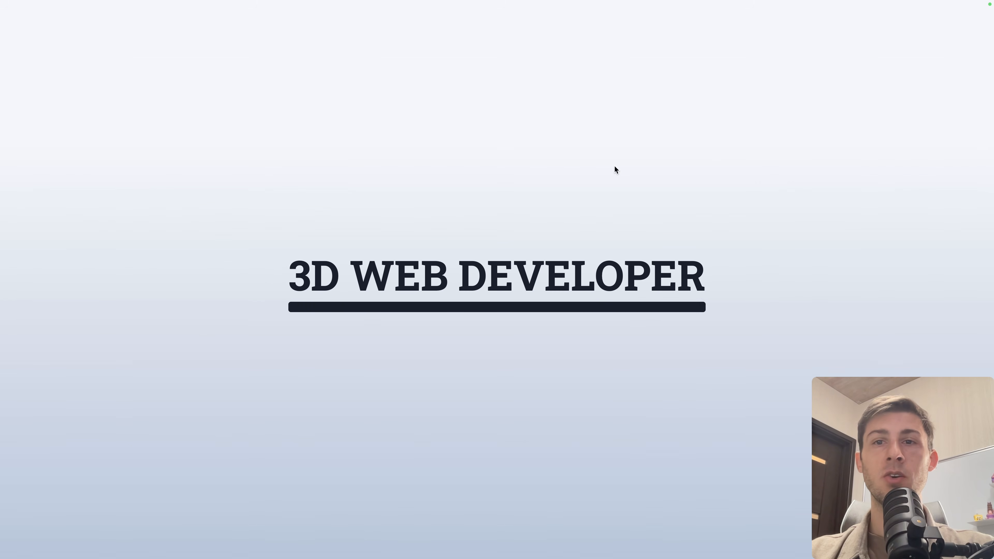
# Look through the hosted portfolio site from the home section through Skills and Projects to Contact.
pyautogui.scroll(-5, 508, 219)
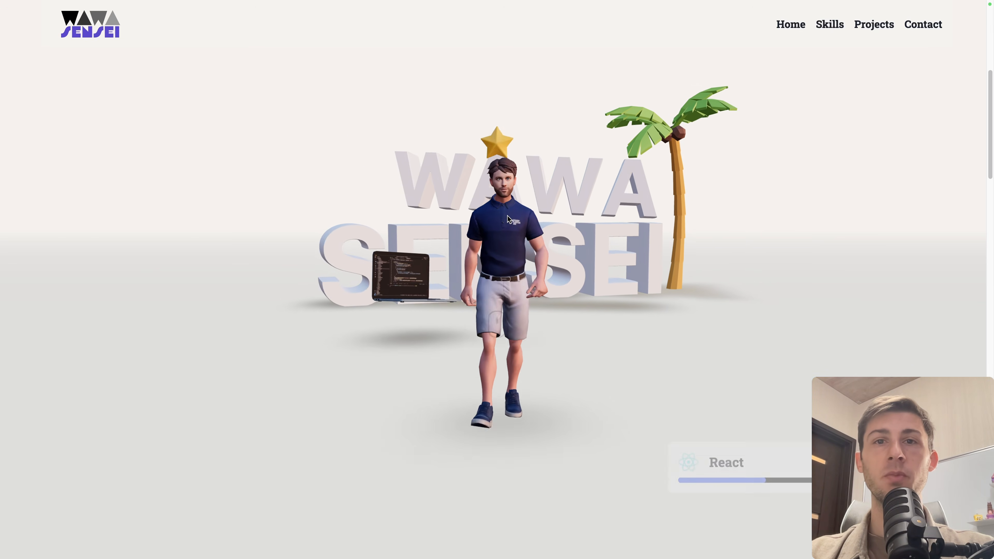
pyautogui.scroll(-5, 508, 218)
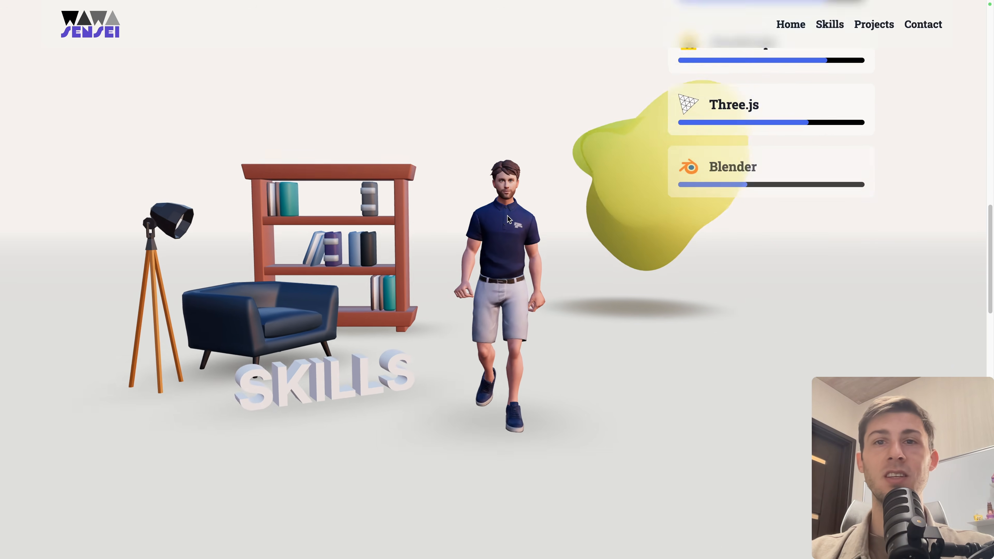
pyautogui.scroll(-5, 508, 219)
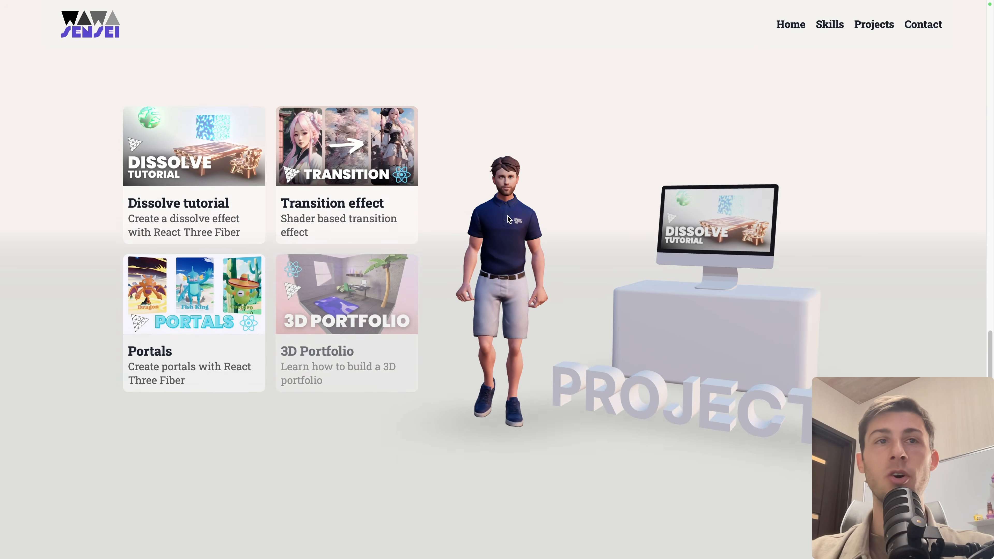
pyautogui.scroll(-5, 508, 220)
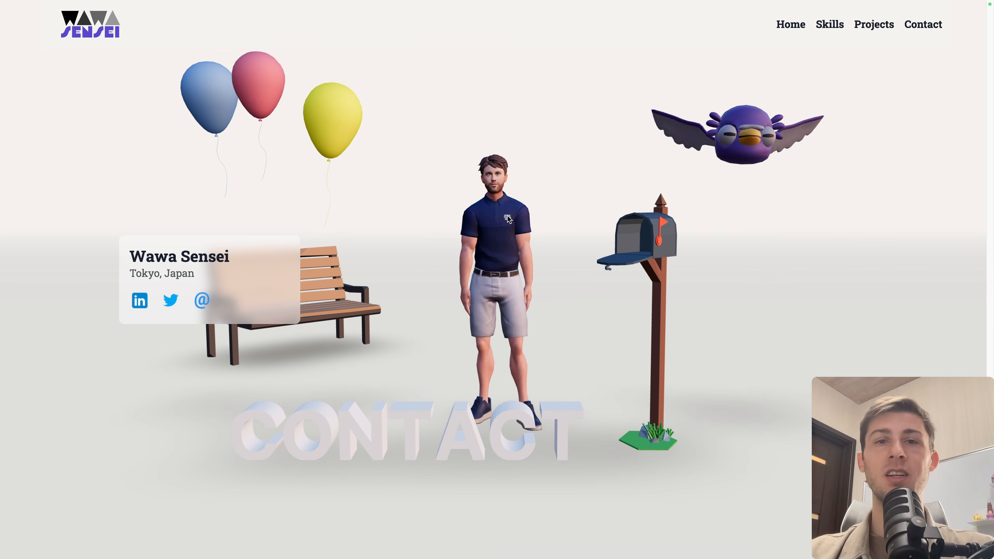
pyautogui.press('super+shift+f')
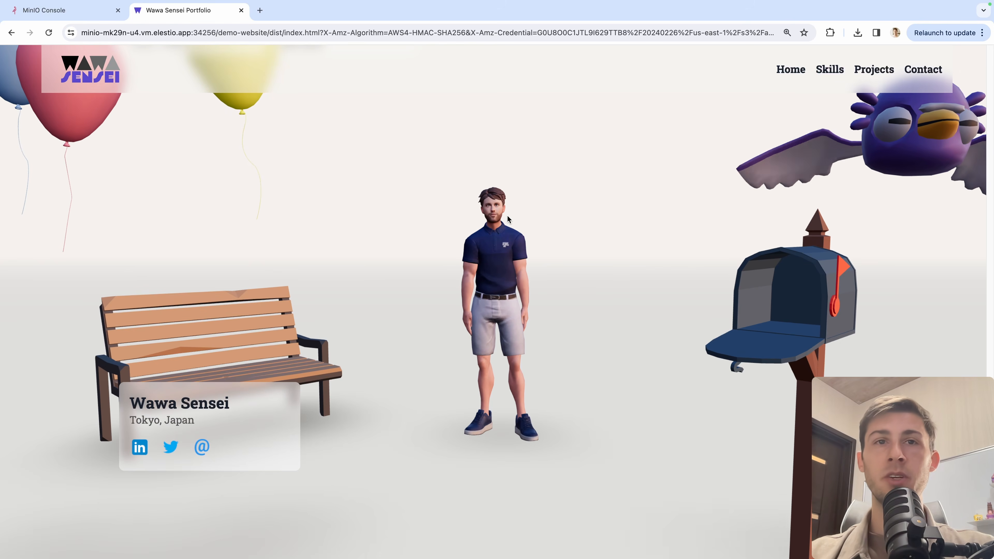
pyautogui.click(364, 27)
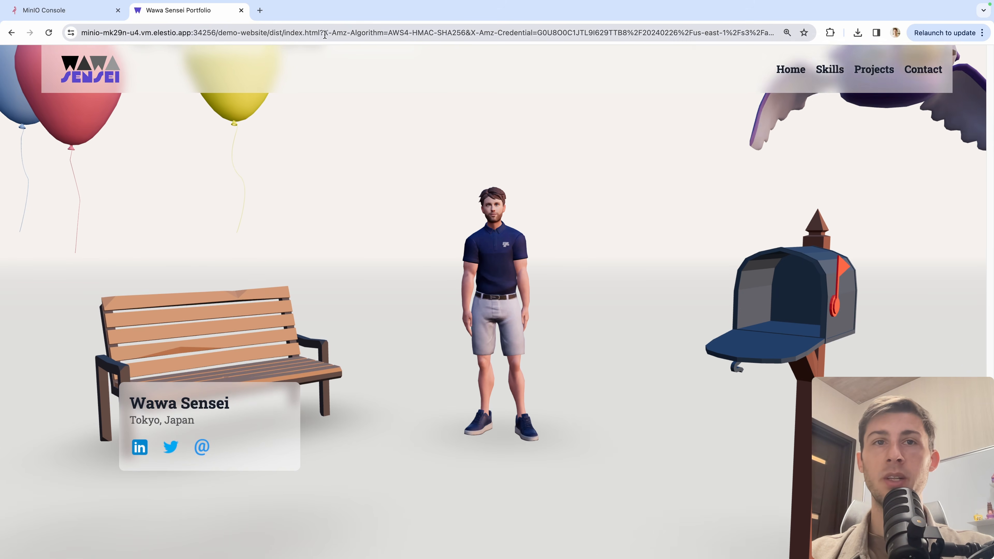
pyautogui.write('https://minio-mk29n-u4.vm.elestio.app:34256/demo-website/dist/index.html')
pyautogui.press('Return')
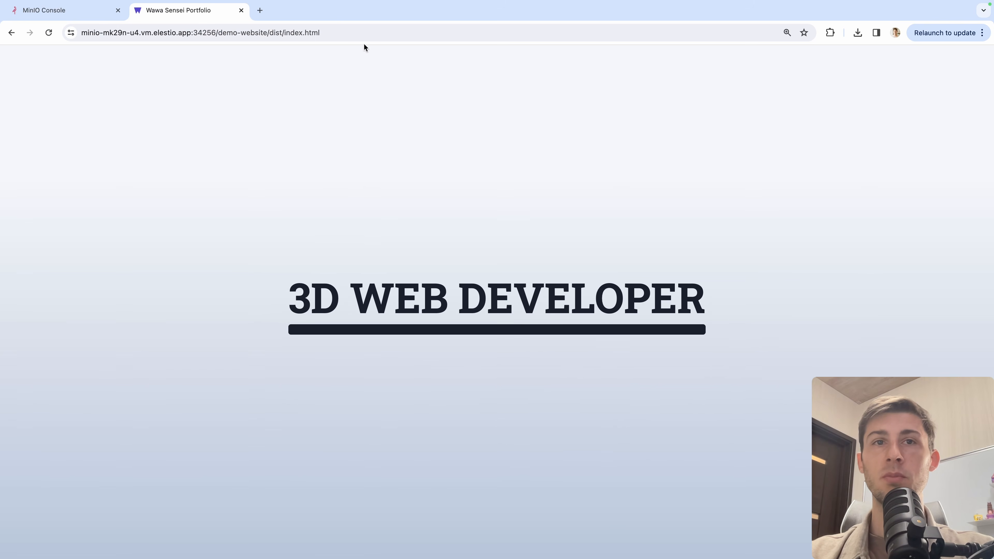
pyautogui.click(364, 33)
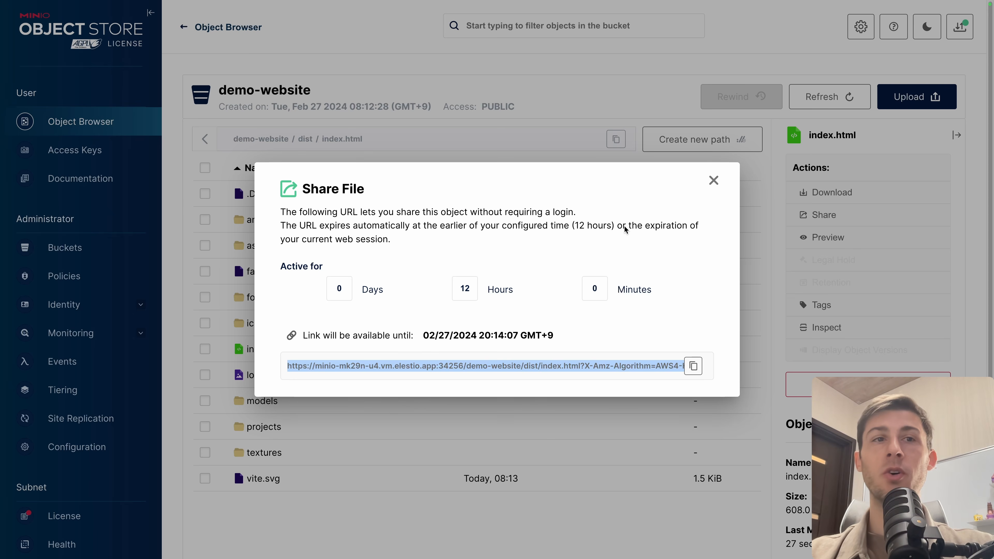
pyautogui.click(713, 180)
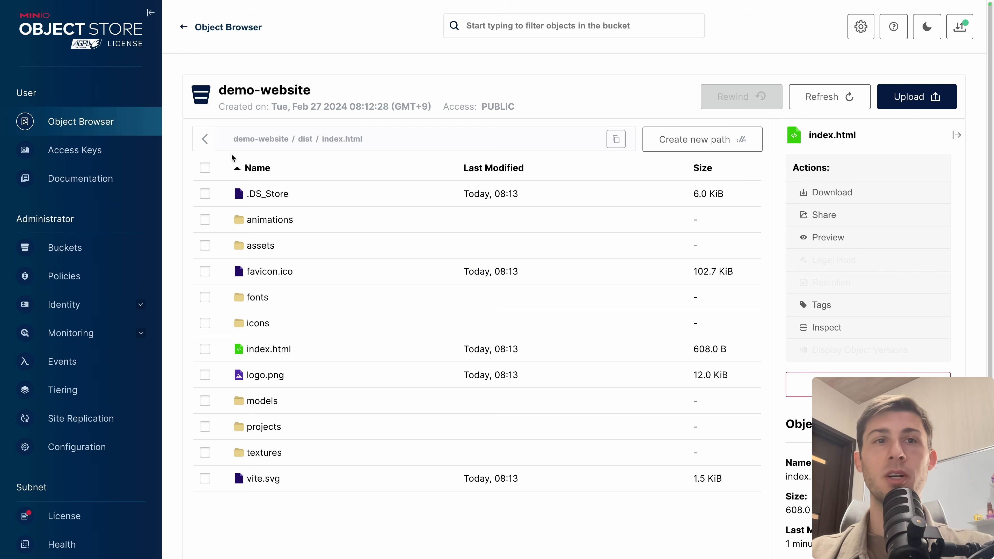
# Review the demo-website bucket's summary and the policies and users in its access audit.
pyautogui.click(83, 252)
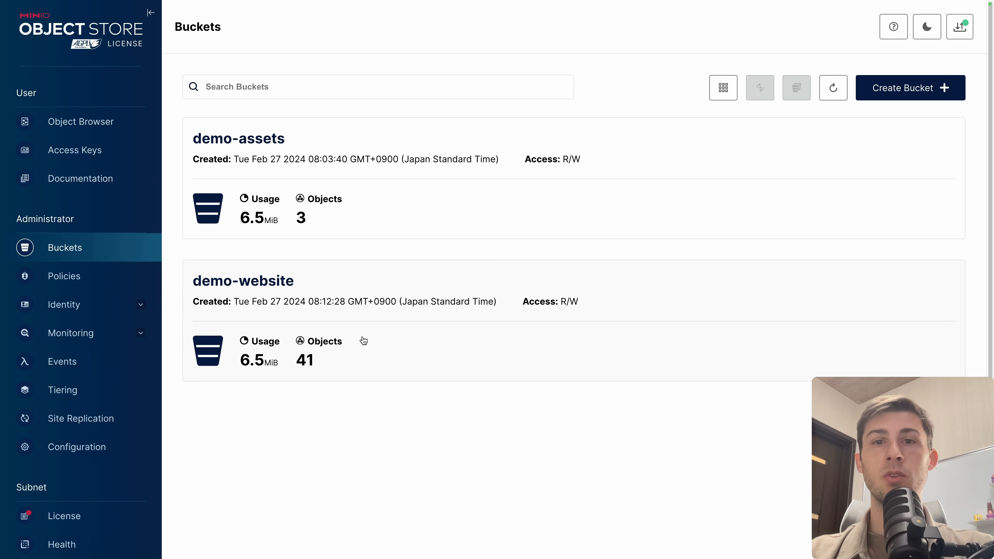
pyautogui.click(364, 341)
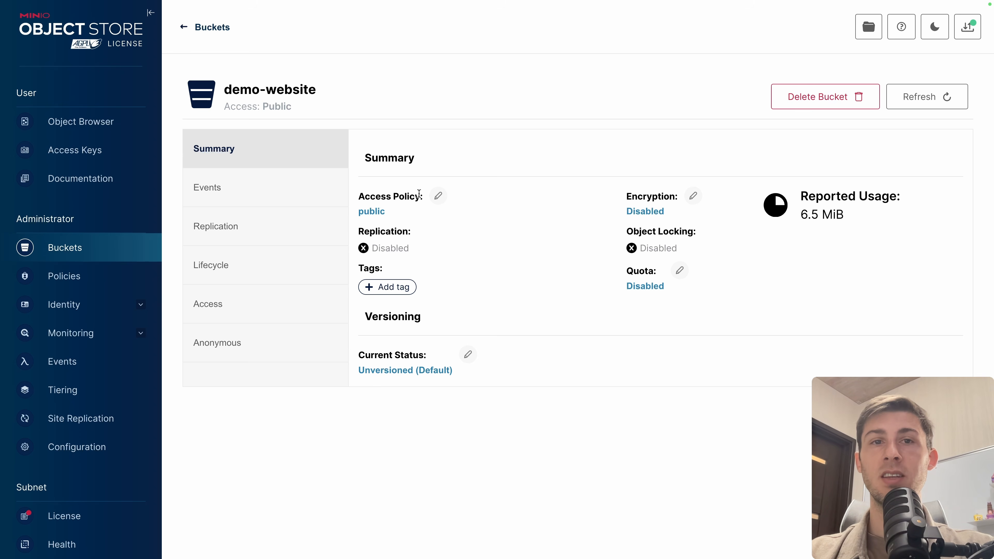
pyautogui.click(225, 315)
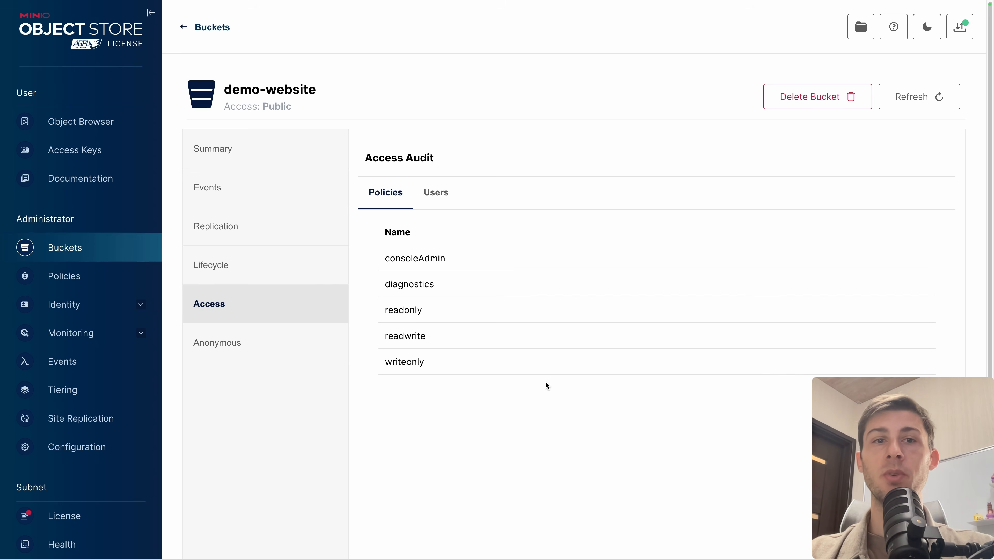
pyautogui.click(438, 192)
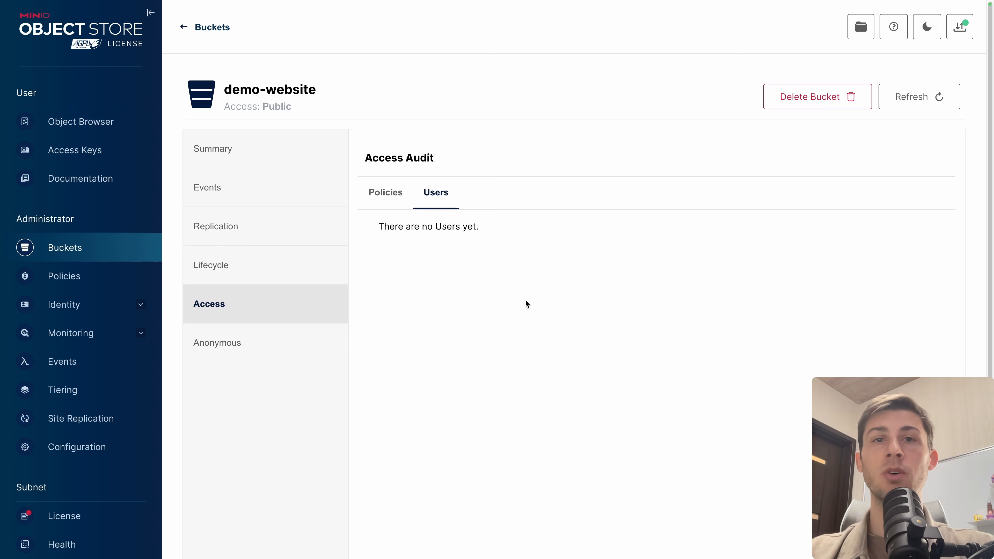
pyautogui.click(388, 194)
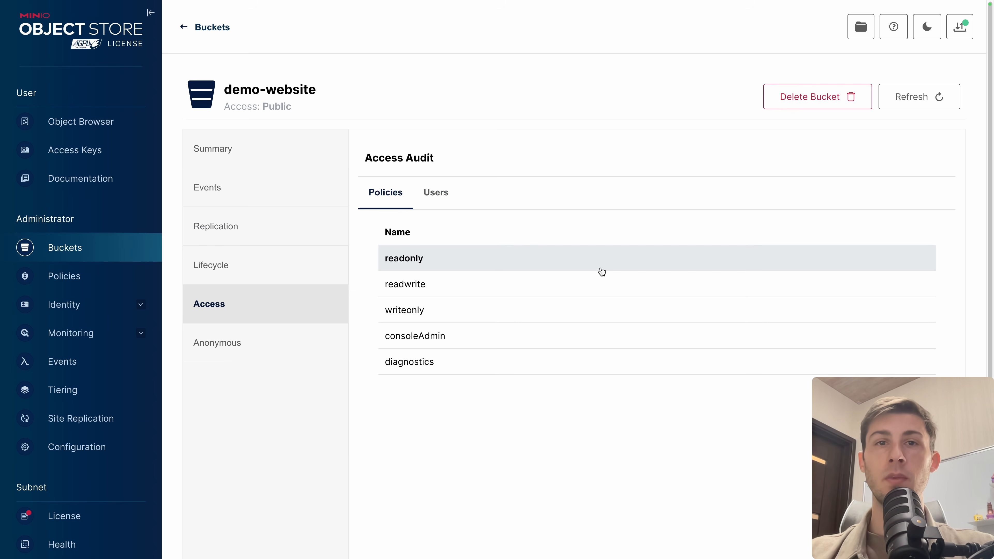
# Examine the readonly policy's allowed actions and resources in its summary and its raw JSON.
pyautogui.click(591, 267)
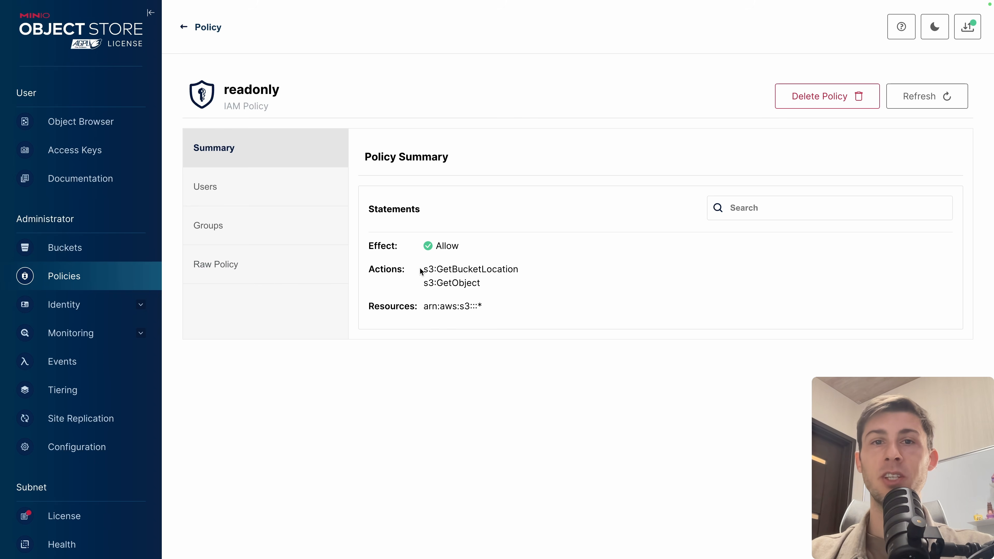
pyautogui.moveTo(422, 269); pyautogui.dragTo(523, 305)
pyautogui.click(523, 305)
pyautogui.click(203, 263)
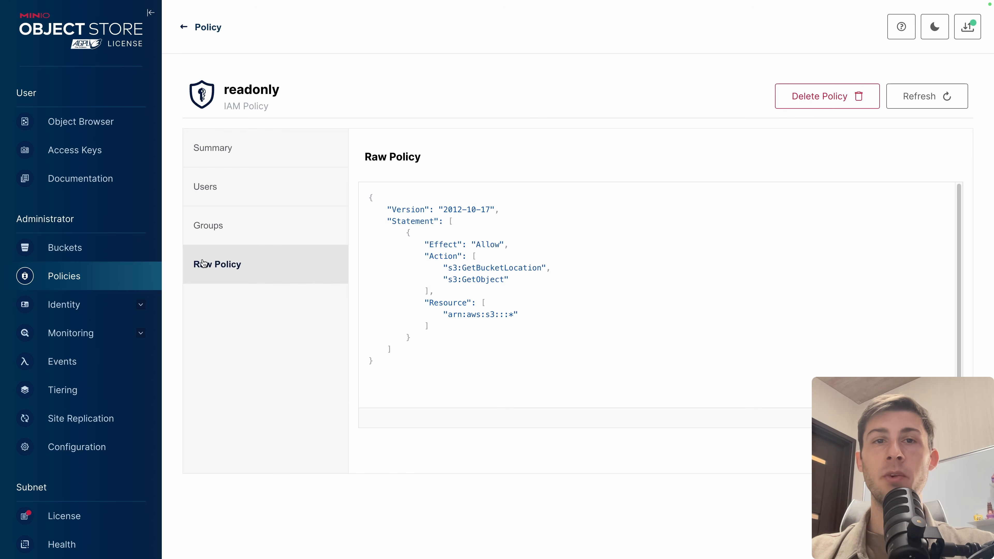
pyautogui.moveTo(365, 199); pyautogui.dragTo(417, 373)
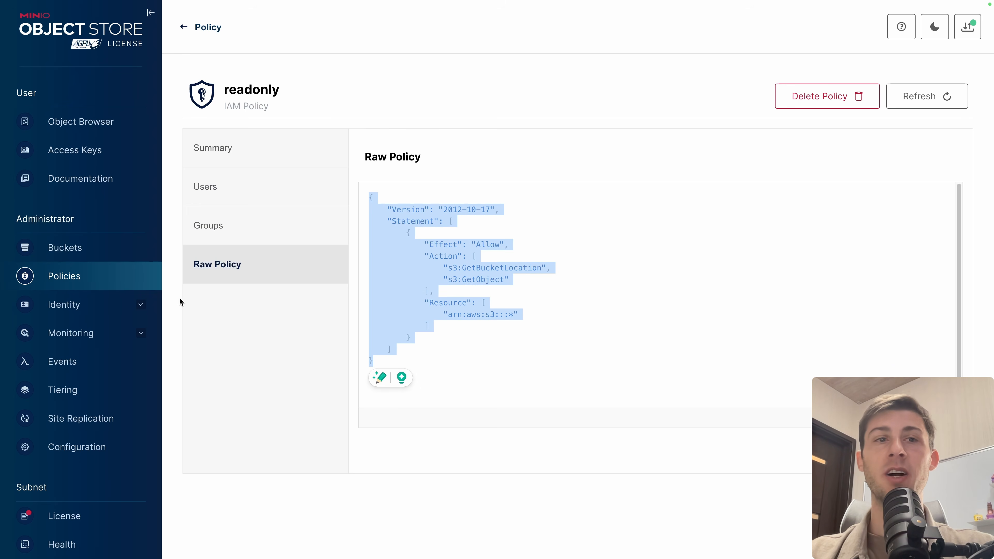
# Start a new user under Identity with the user name admin2 and enter the account password.
pyautogui.click(71, 312)
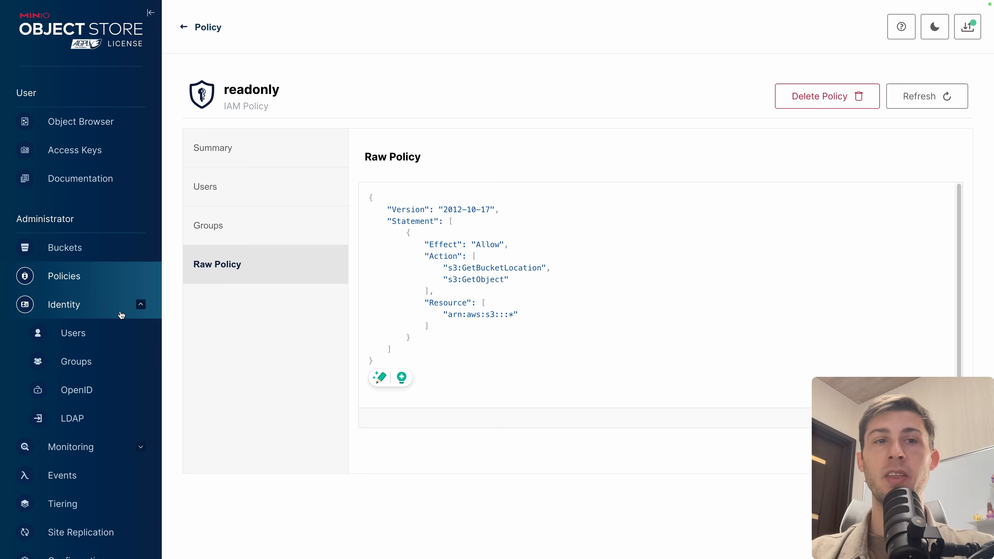
pyautogui.click(81, 337)
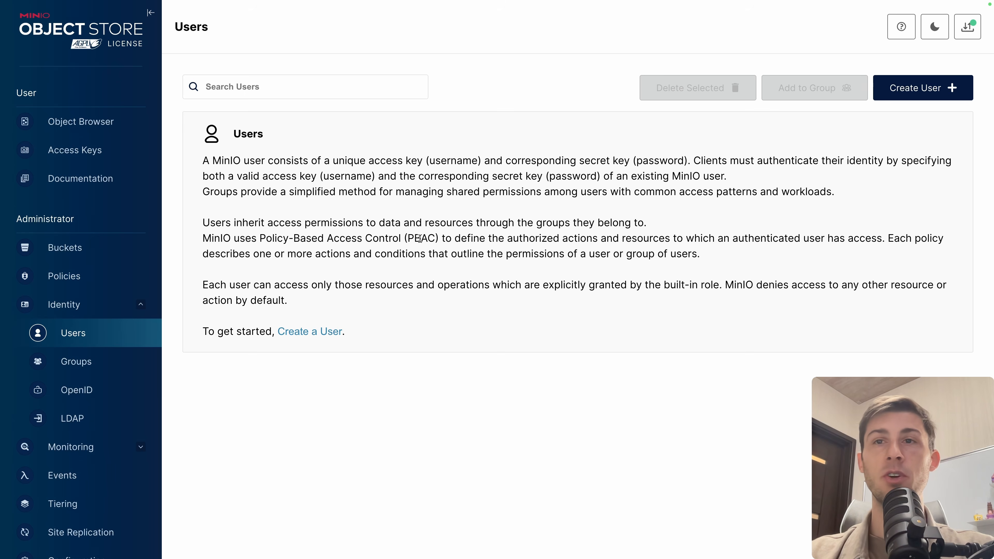
pyautogui.click(939, 89)
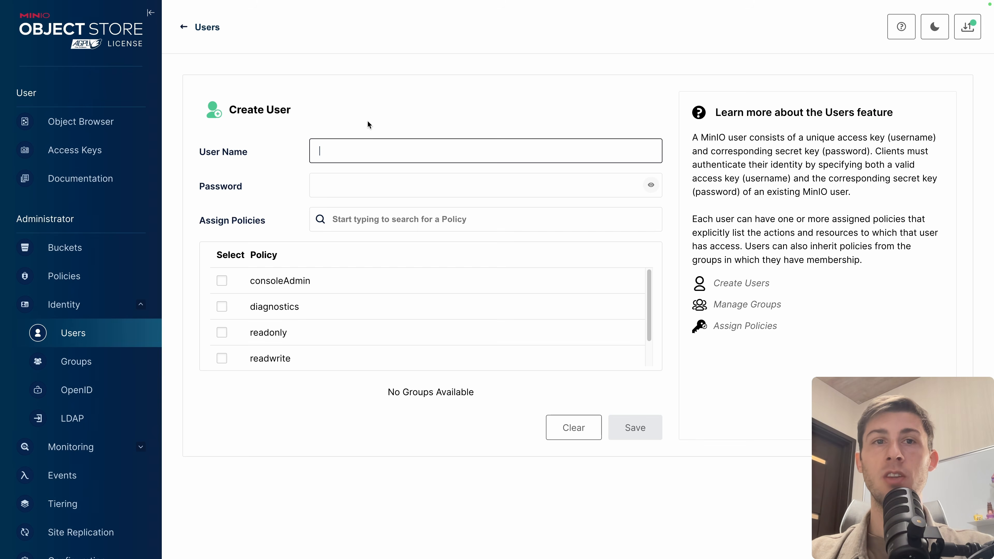
pyautogui.write('admin2')
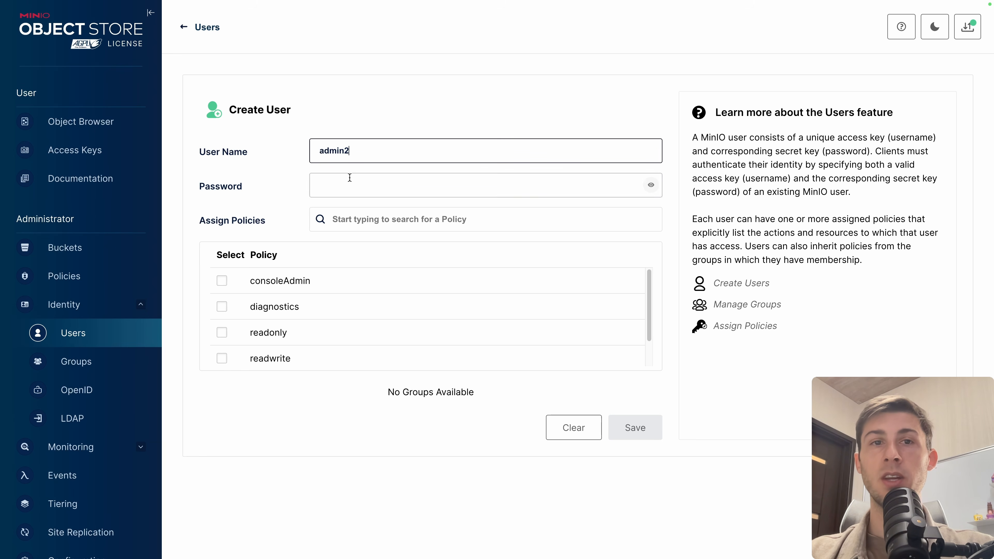
pyautogui.click(388, 191)
pyautogui.write('••••••••••')
# Assign the consoleAdmin, diagnostics, readonly, readwrite and writeonly policies to the new user and save it.
pyautogui.scroll(-1, 233, 291)
pyautogui.scroll(1, 234, 292)
pyautogui.click(221, 279)
pyautogui.click(222, 307)
pyautogui.click(222, 333)
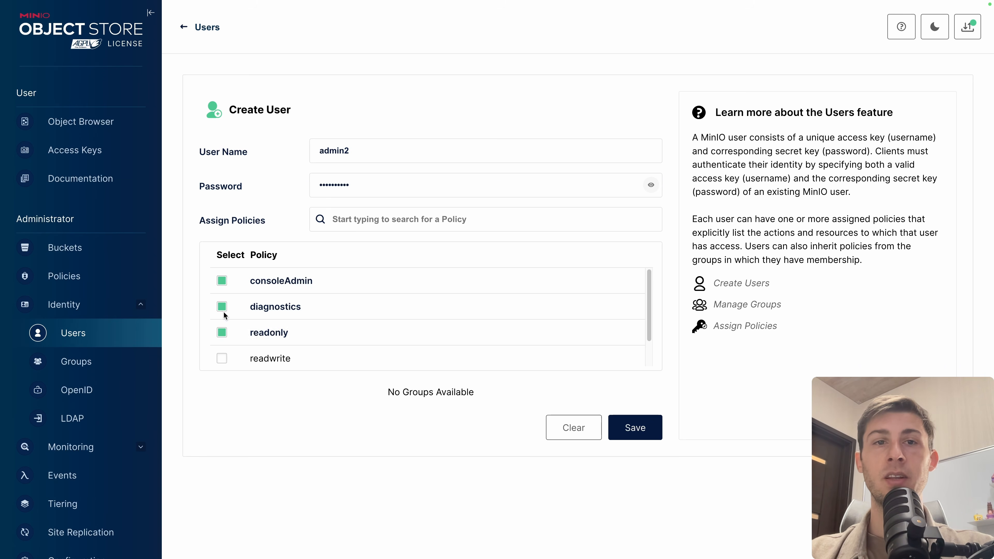
pyautogui.scroll(-1, 222, 329)
pyautogui.click(222, 325)
pyautogui.click(217, 354)
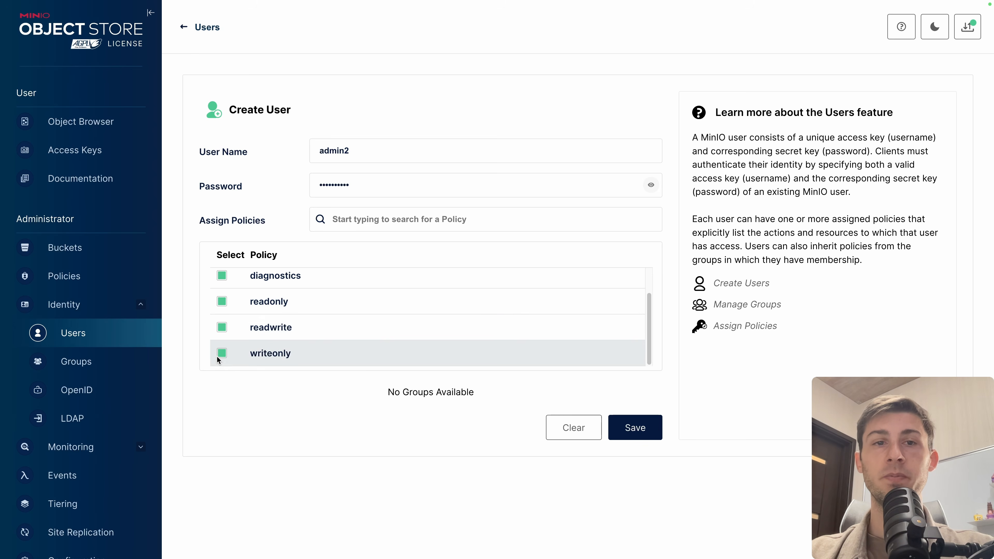
pyautogui.click(630, 427)
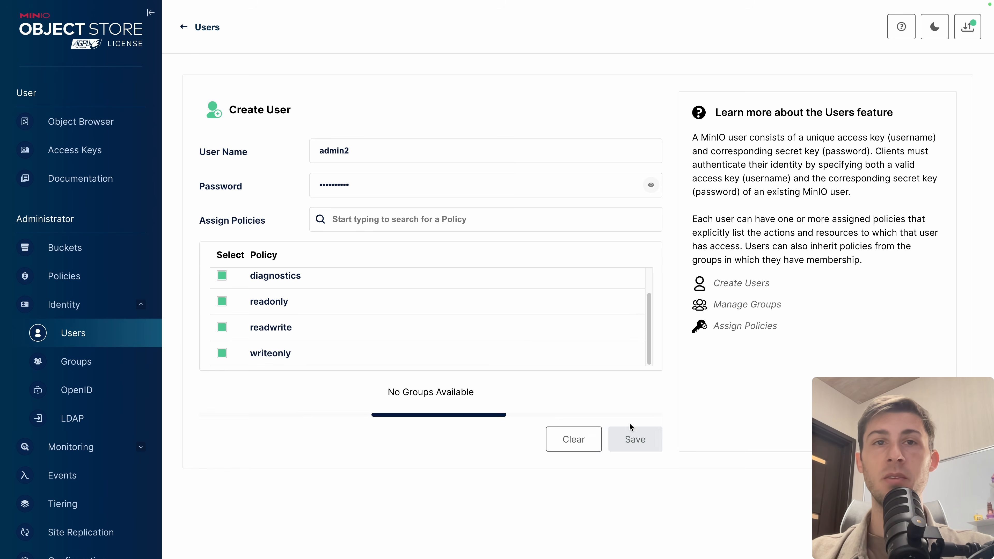
pyautogui.click(801, 35)
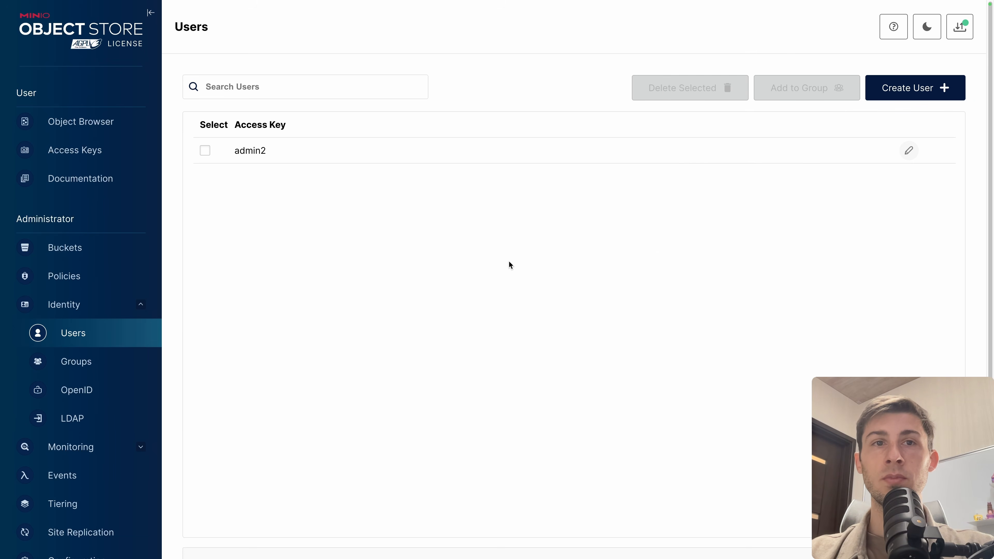
# Review admin2's groups and policies, check the policy assignment options and close them without changes.
pyautogui.click(261, 155)
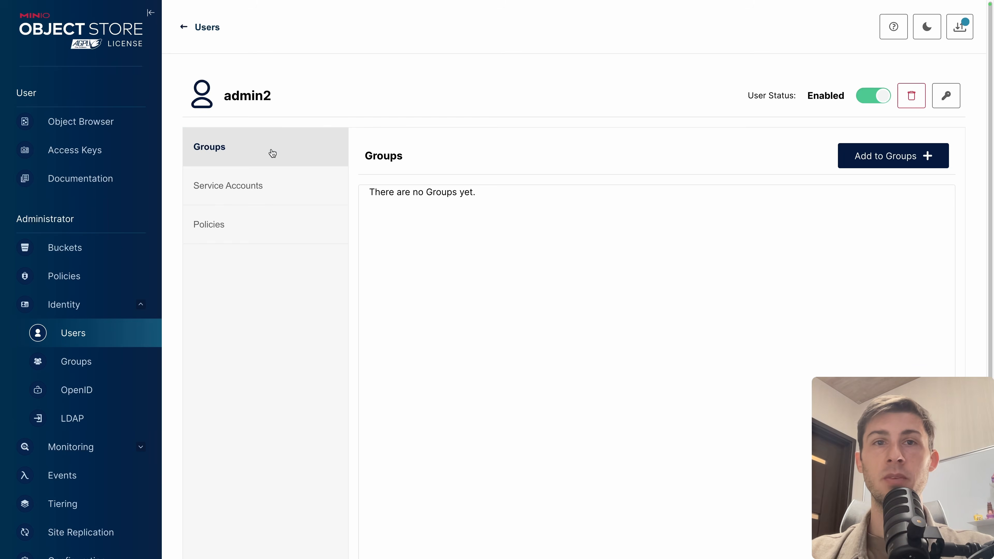
pyautogui.click(256, 230)
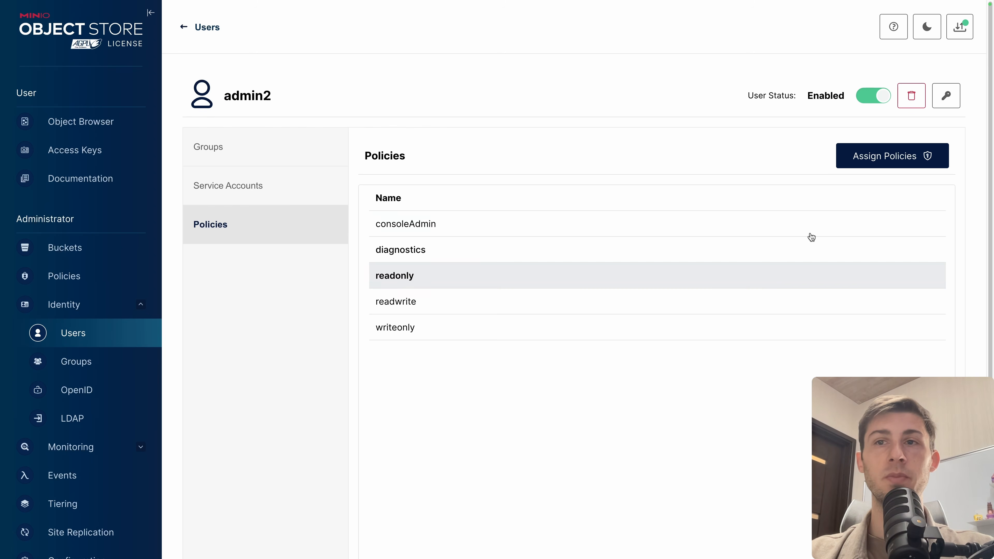
pyautogui.click(888, 156)
pyautogui.scroll(-1, 524, 294)
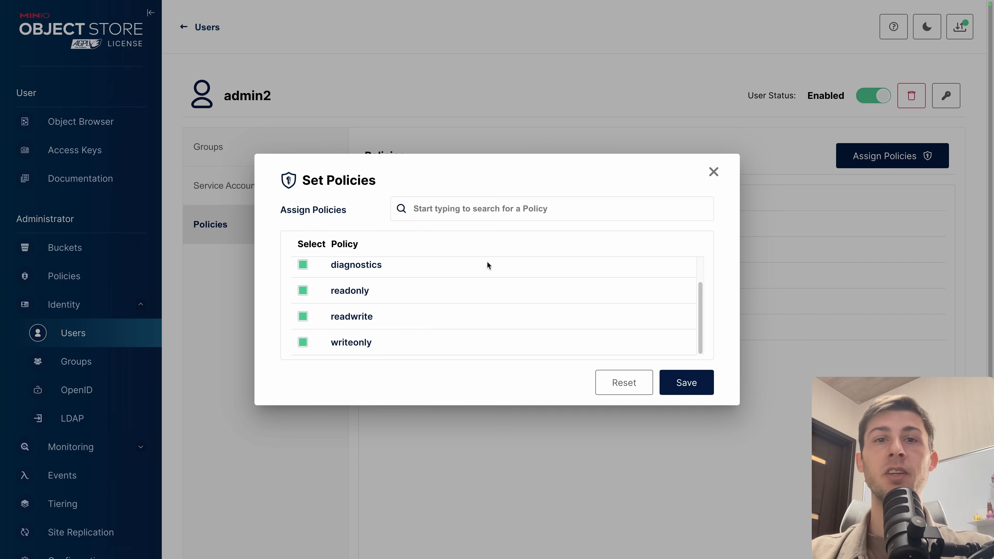
pyautogui.scroll(1, 460, 298)
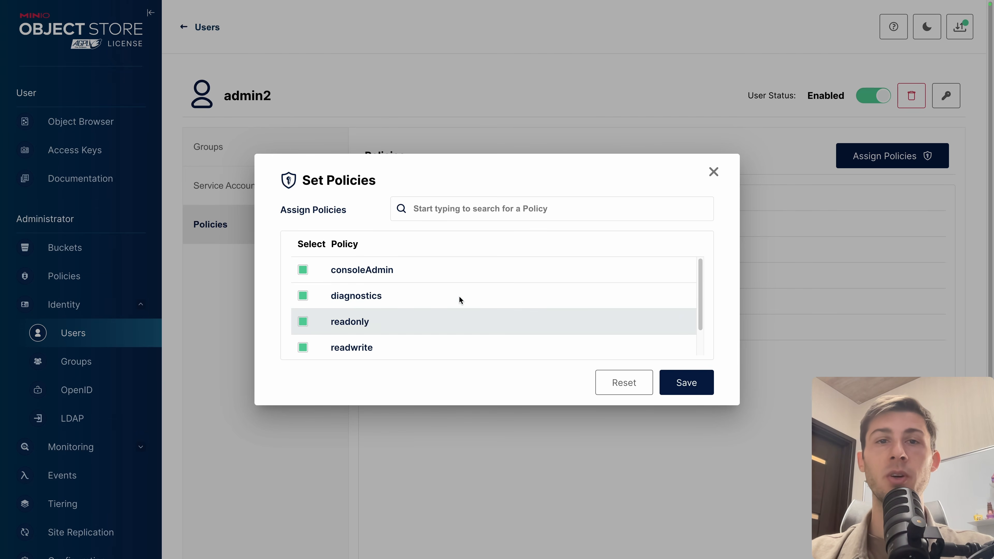
pyautogui.click(713, 172)
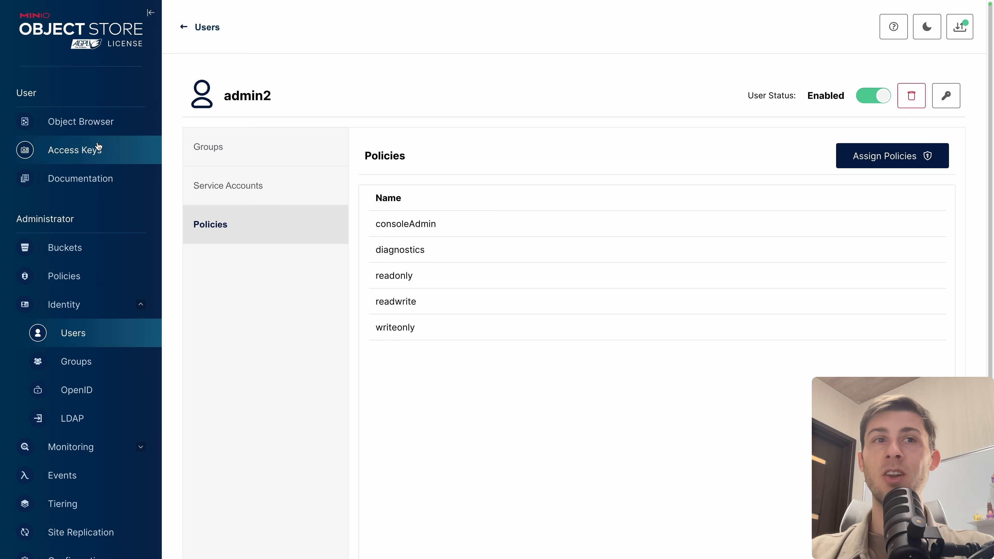
# Create an access key named Project X Keys for admin2, revealing the generated secret key and leaving the expiry empty.
pyautogui.click(251, 188)
pyautogui.click(850, 158)
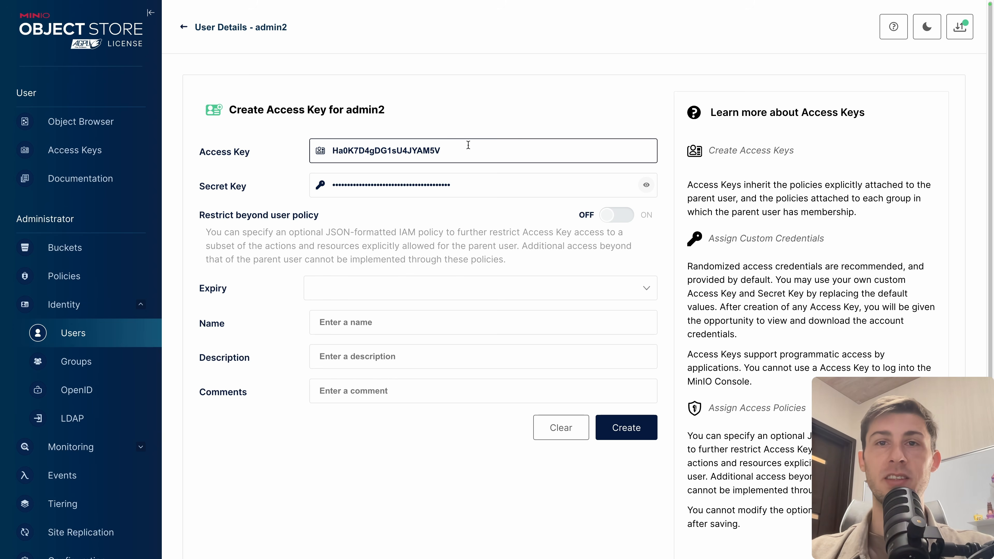
pyautogui.click(646, 188)
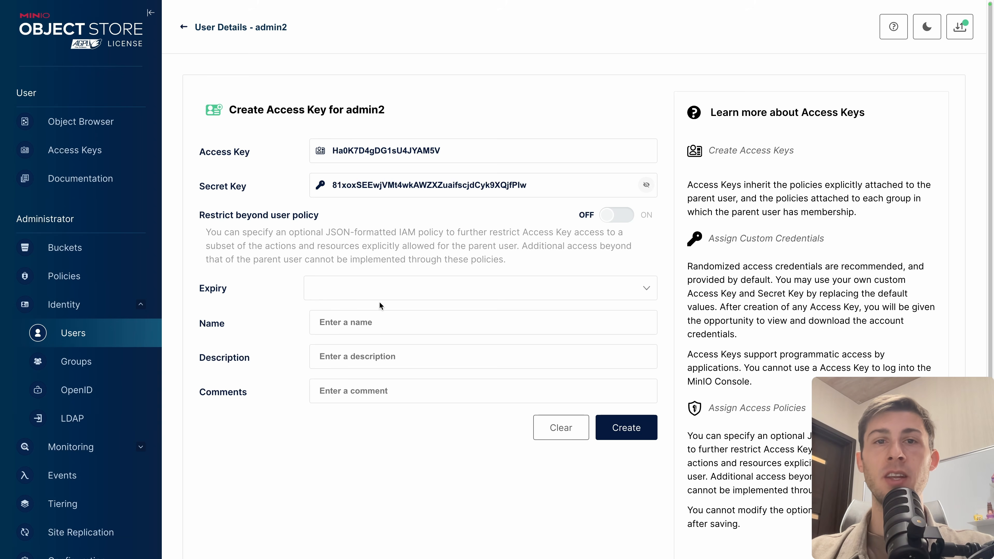
pyautogui.click(394, 289)
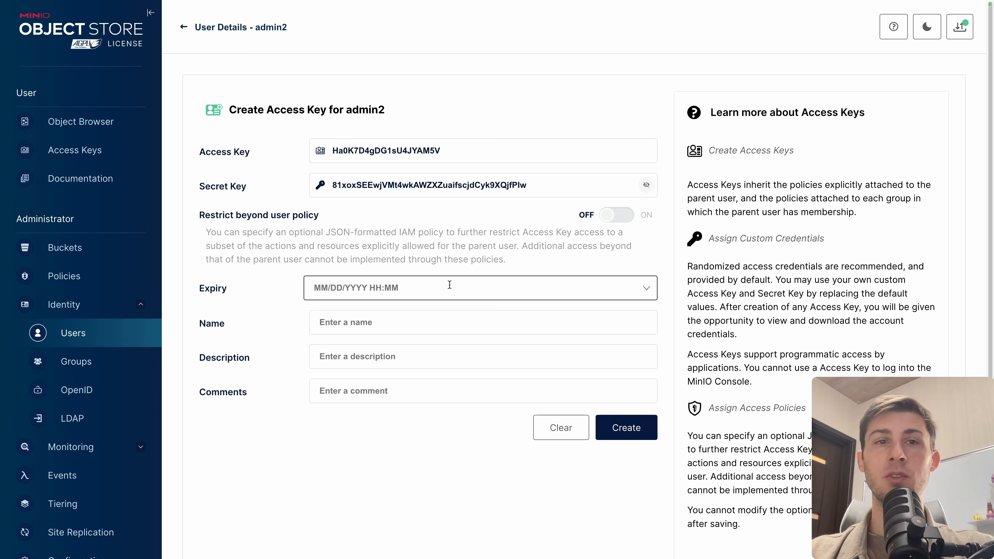
pyautogui.click(466, 262)
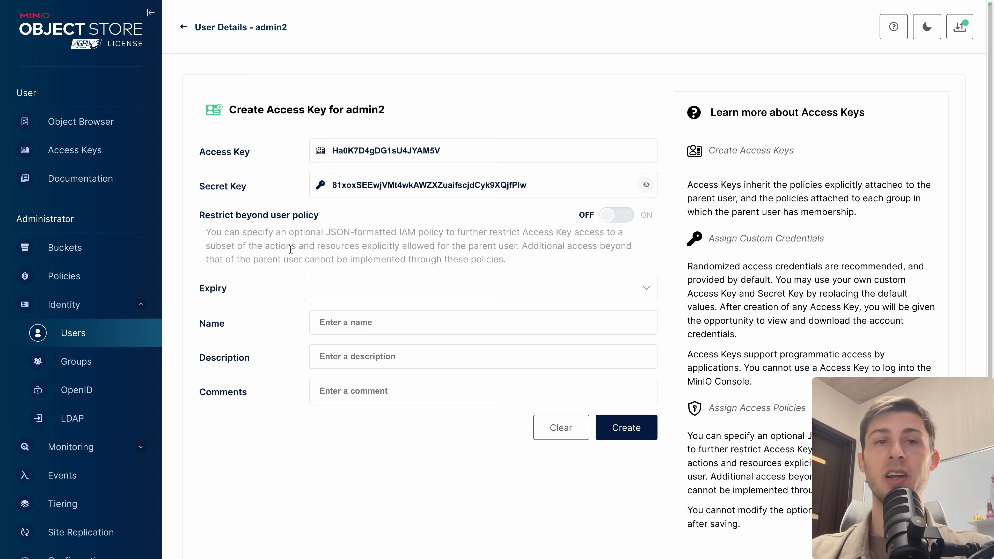
pyautogui.click(350, 332)
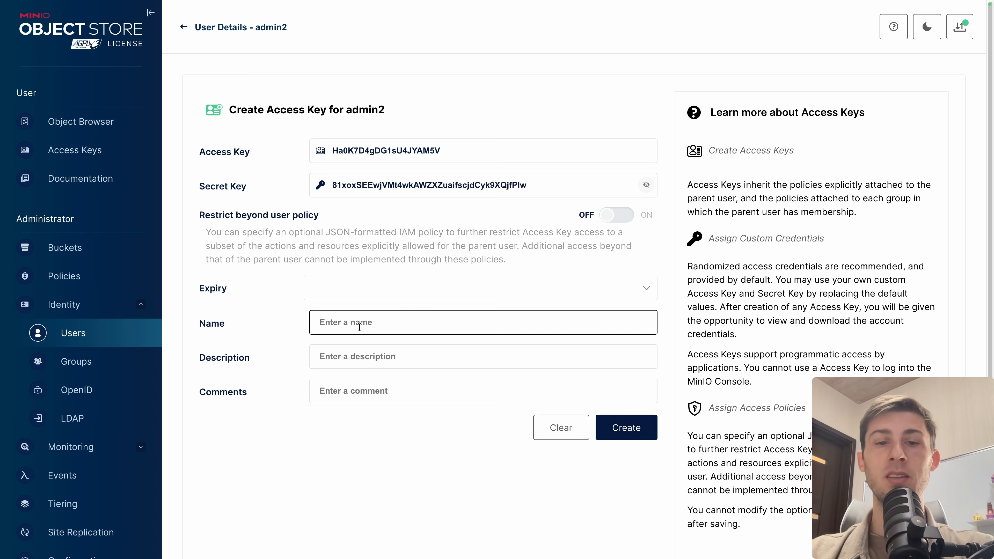
pyautogui.write('Project X Keys')
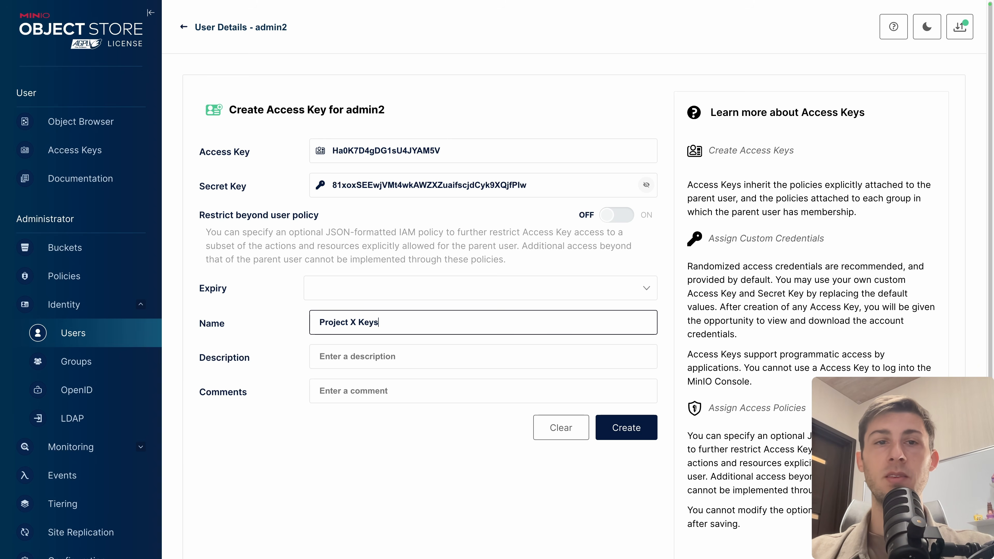
pyautogui.click(636, 434)
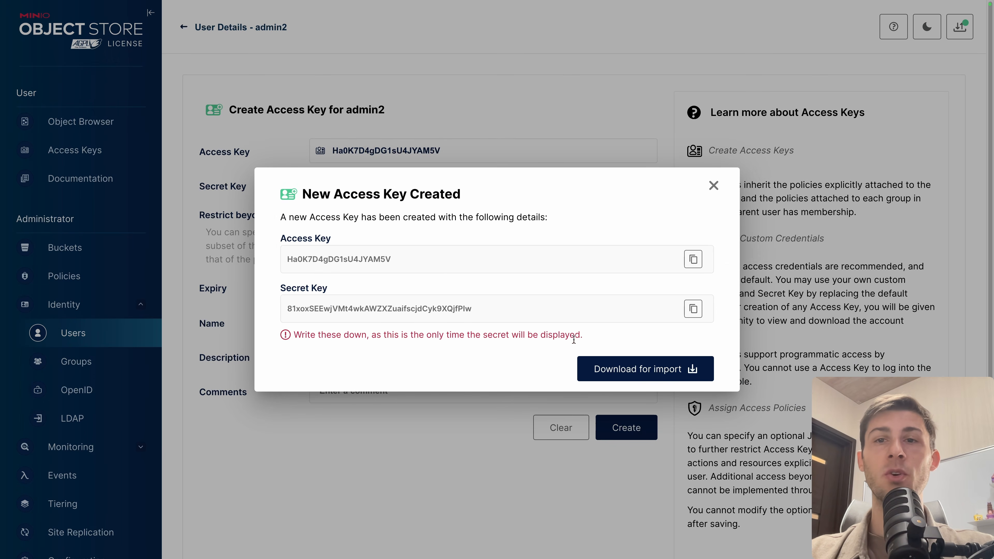
# Copy the new secret key, decline saving it in the browser, and select Project X Keys among admin2's service accounts.
pyautogui.click(699, 313)
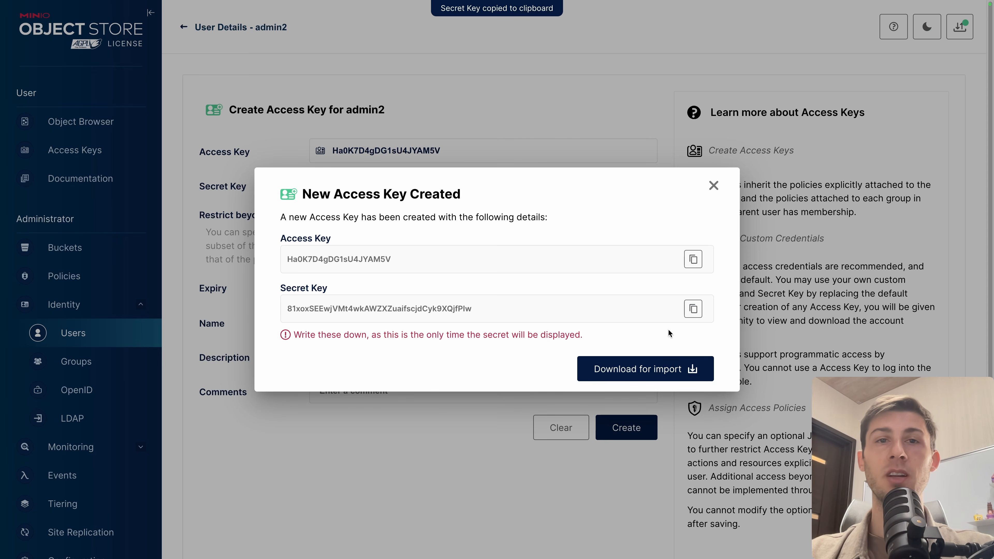
pyautogui.click(713, 186)
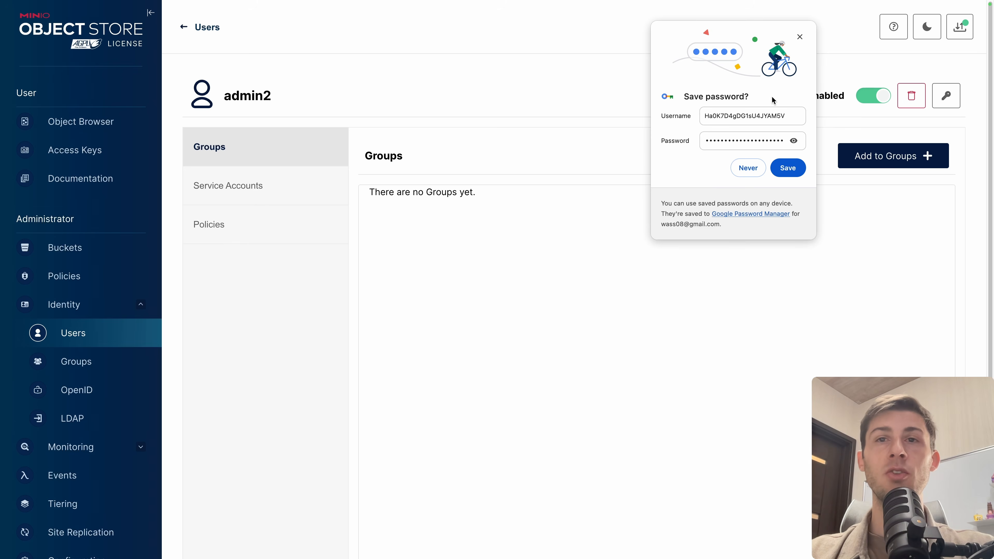
pyautogui.click(799, 37)
pyautogui.click(285, 181)
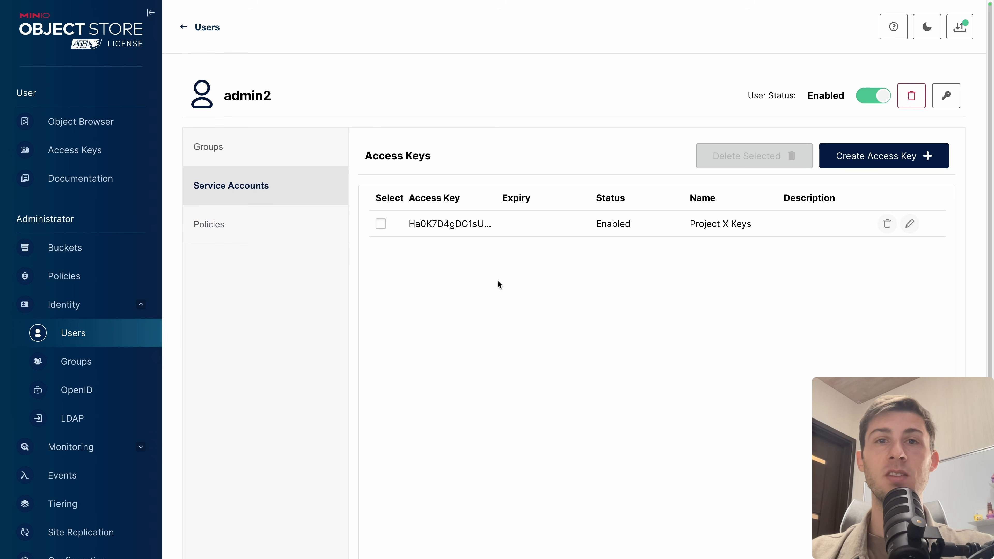
pyautogui.click(380, 224)
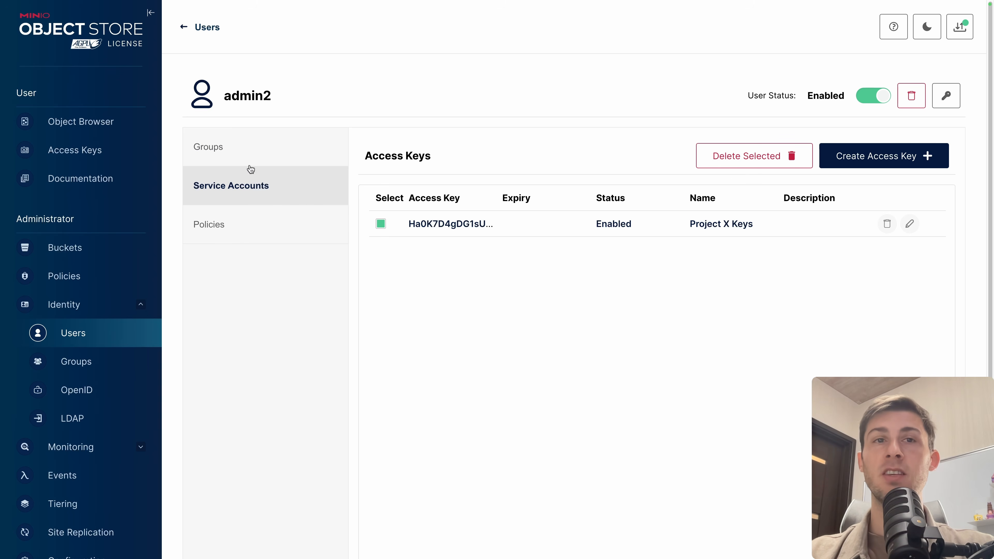
# Create an access key named GLOBAL EVERYTHING for the current account and dismiss its credentials.
pyautogui.click(87, 153)
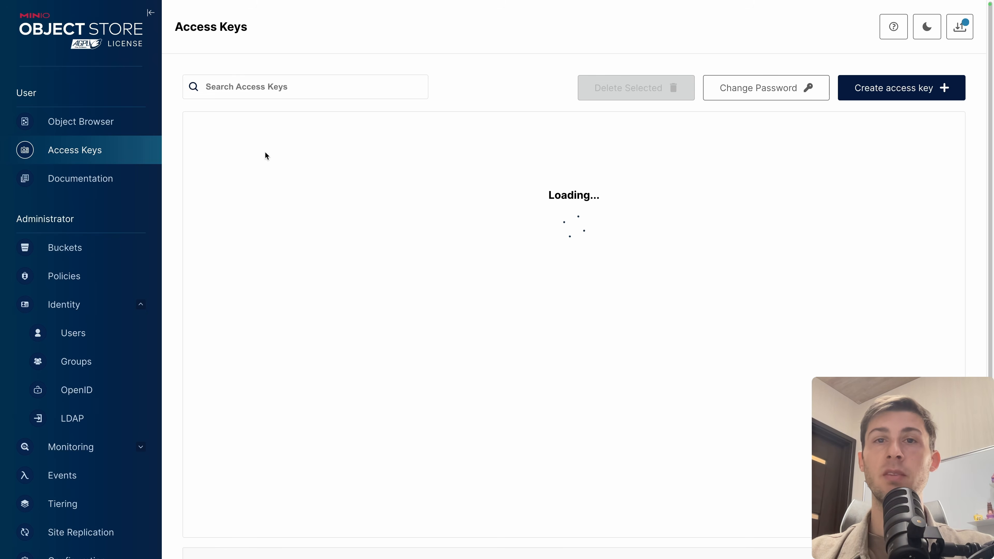
pyautogui.click(854, 90)
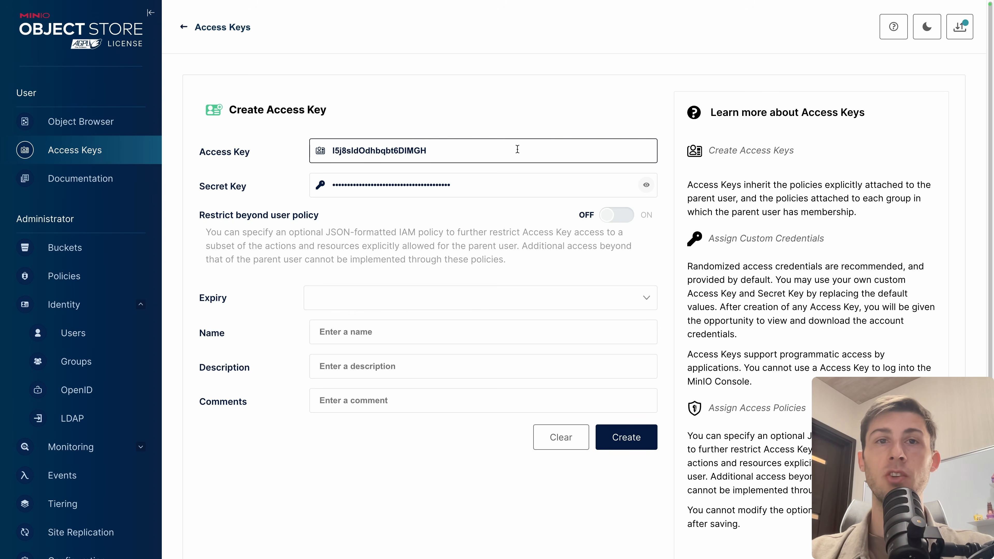
pyautogui.click(595, 329)
pyautogui.write('GLOBAL EVERYTHING')
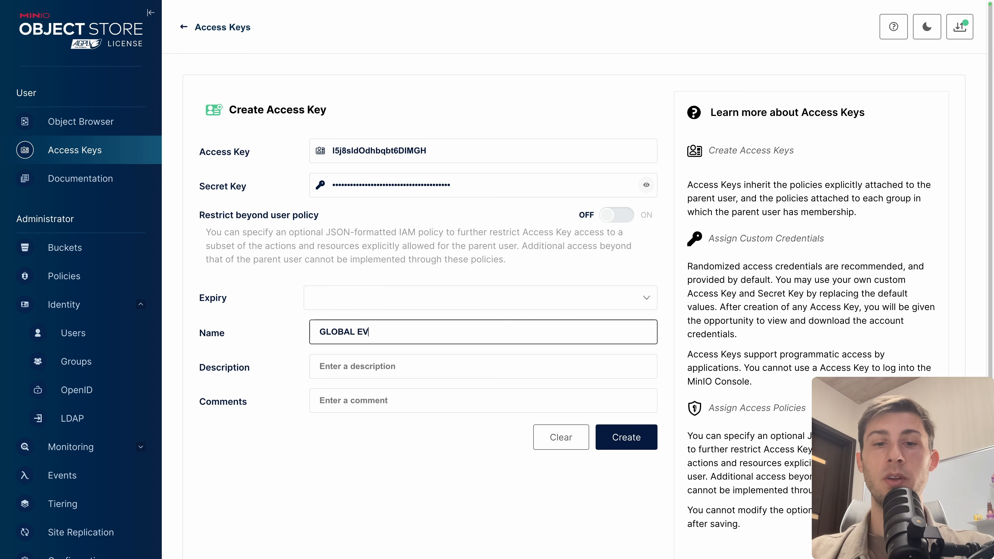
pyautogui.click(626, 435)
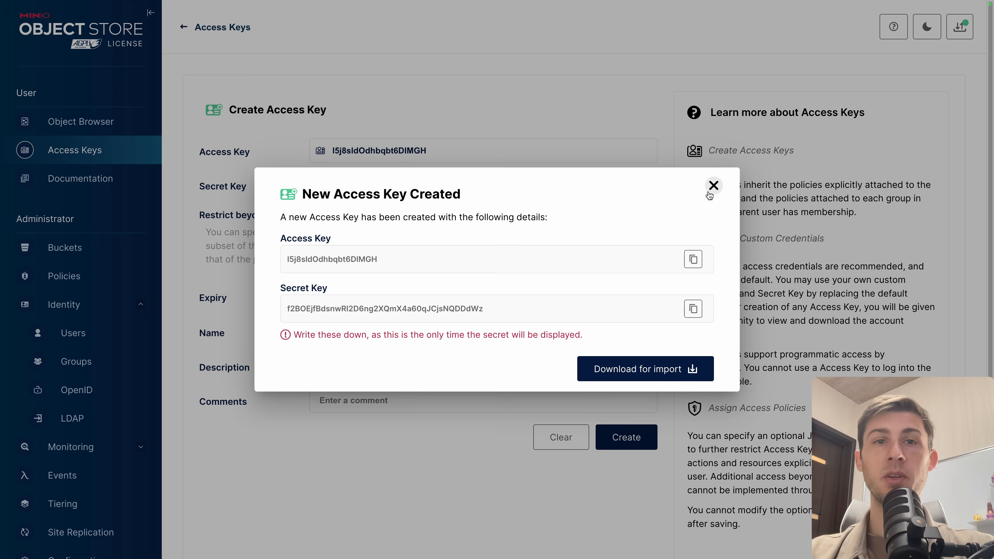
pyautogui.click(713, 186)
pyautogui.click(797, 38)
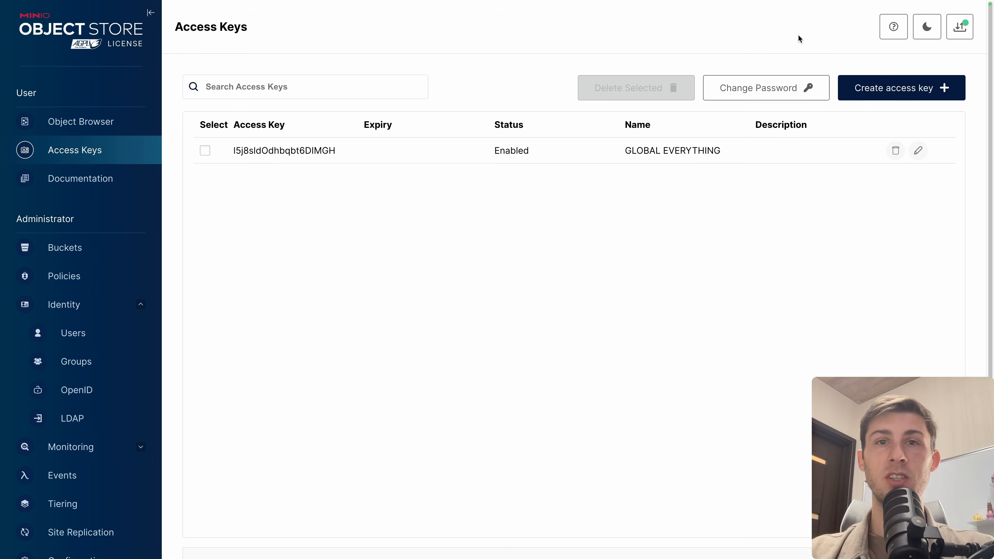
# Inspect the GLOBAL EVERYTHING key's editable policy and details, and close them without changes.
pyautogui.click(918, 151)
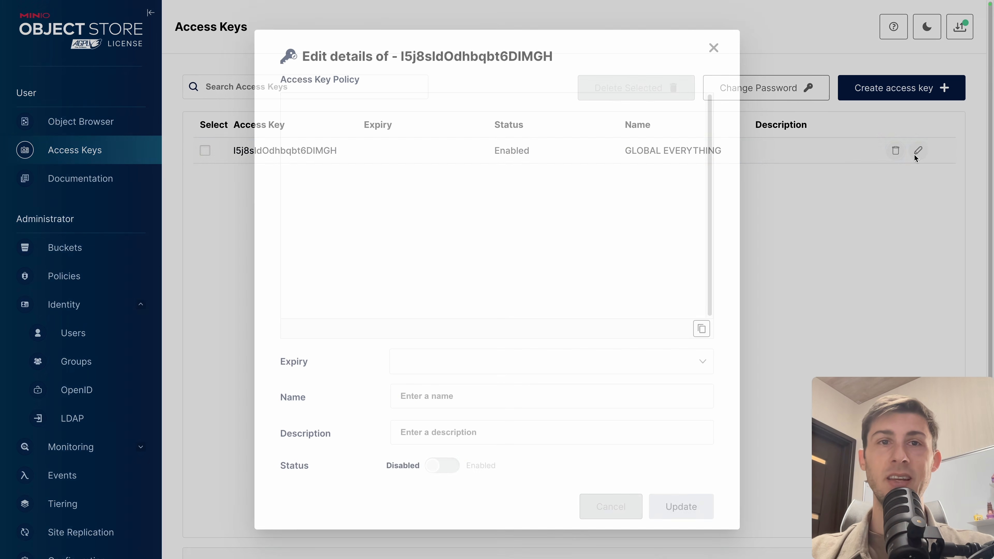
pyautogui.click(504, 213)
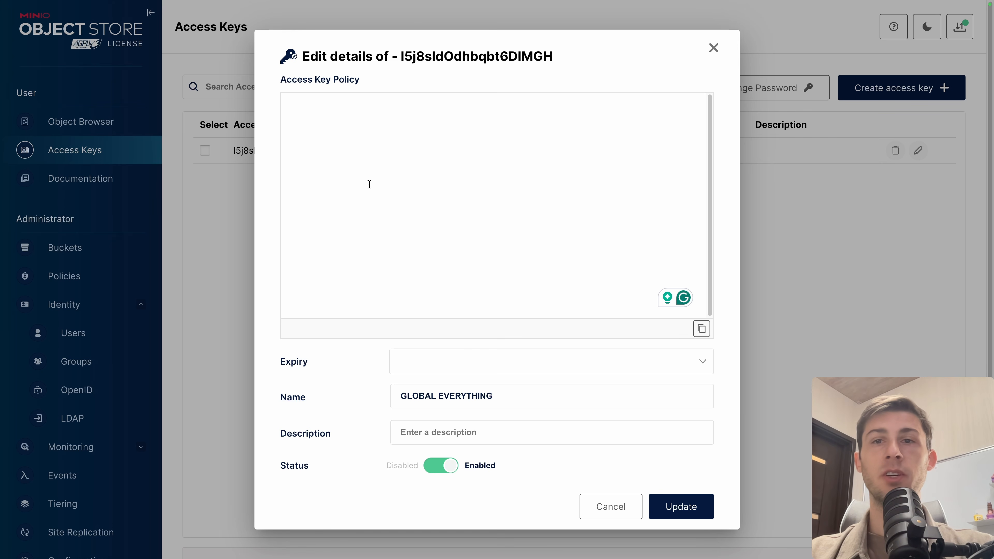
pyautogui.click(713, 48)
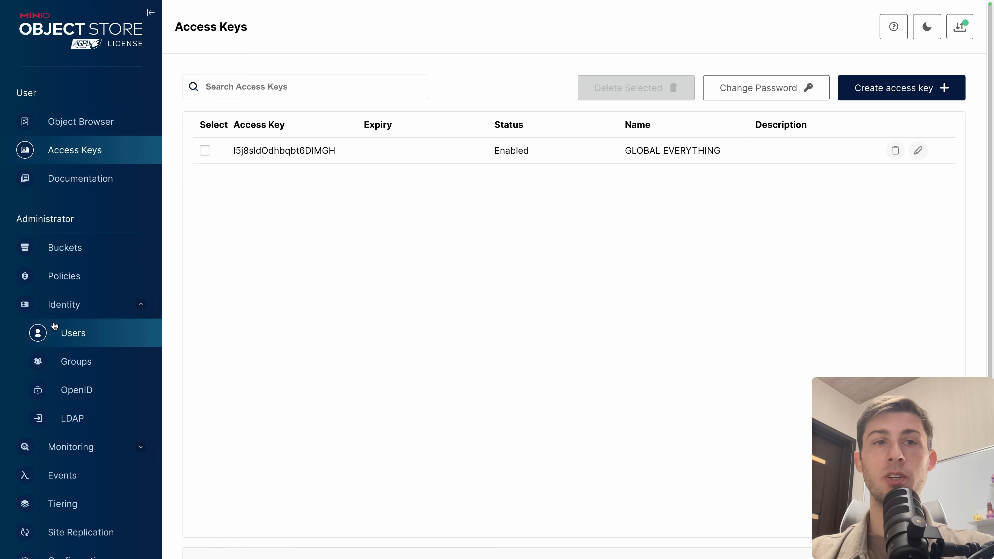
# Select and copy the complete raw JSON of the consoleAdmin policy.
pyautogui.click(61, 277)
pyautogui.click(366, 157)
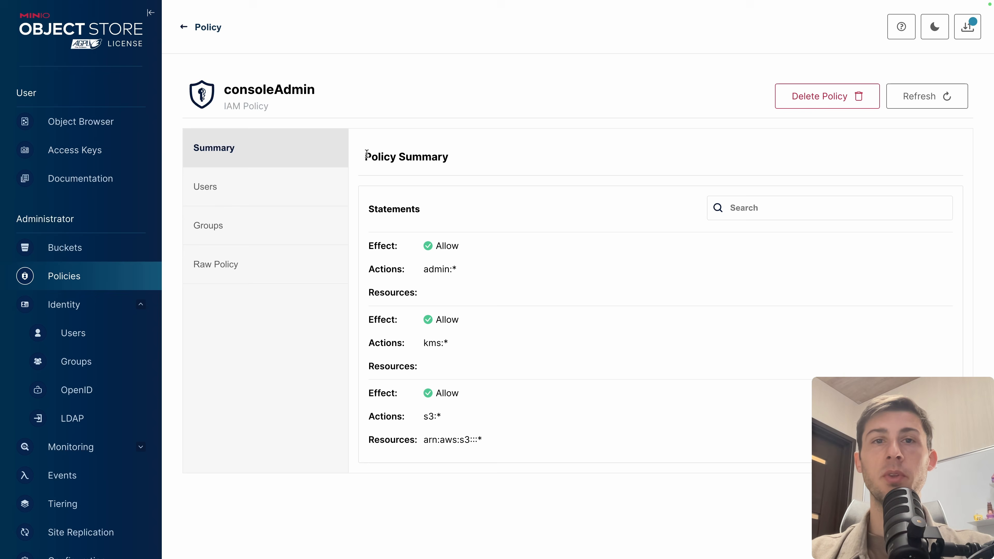
pyautogui.click(239, 266)
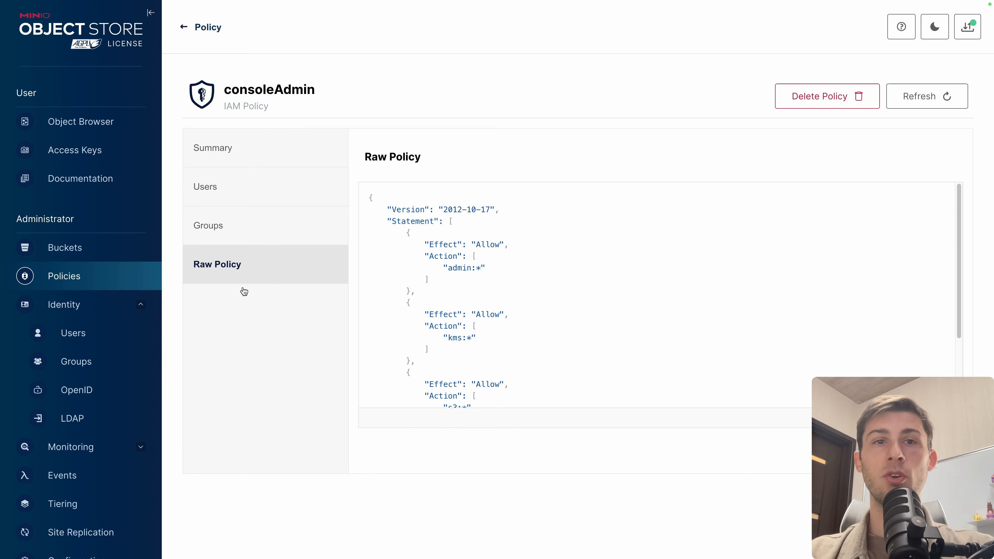
pyautogui.moveTo(363, 197)
pyautogui.mouseDown()
pyautogui.moveTo(472, 415)
pyautogui.moveTo(486, 374)
pyautogui.mouseUp()
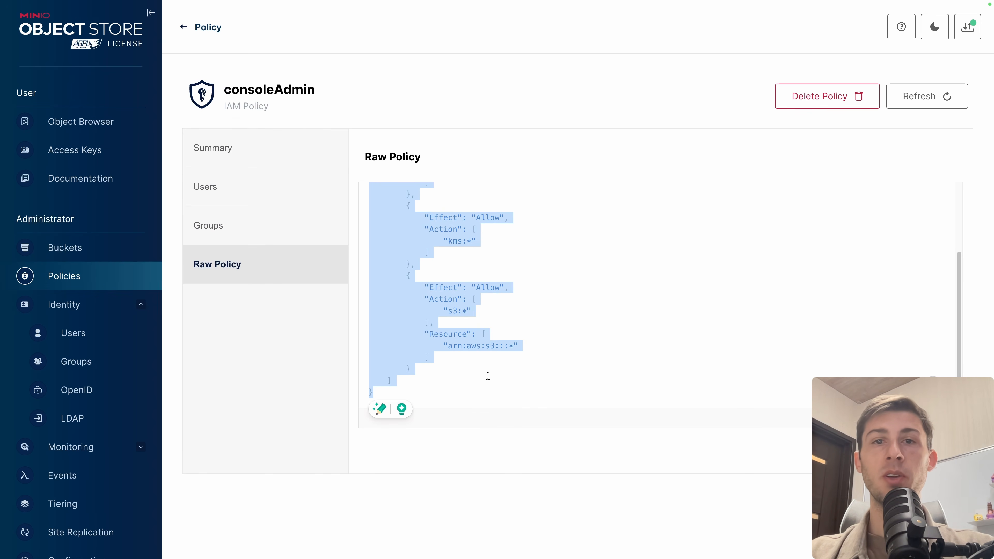
# Try the copied consoleAdmin JSON as the access key policy of GLOBAL EVERYTHING, closing the details without saving.
pyautogui.click(74, 150)
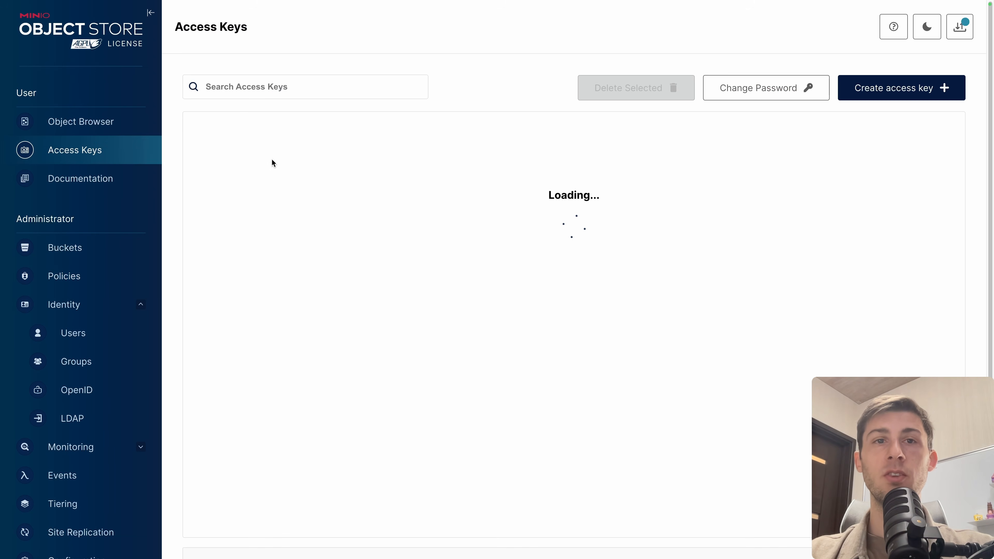
pyautogui.click(354, 153)
pyautogui.scroll(-3, 400, 177)
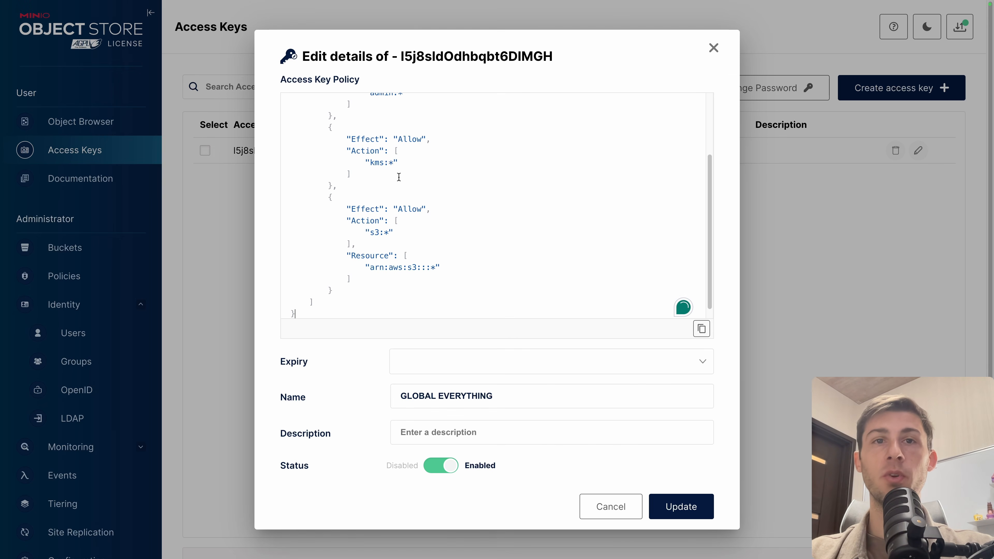
pyautogui.scroll(3, 398, 177)
pyautogui.press('Escape')
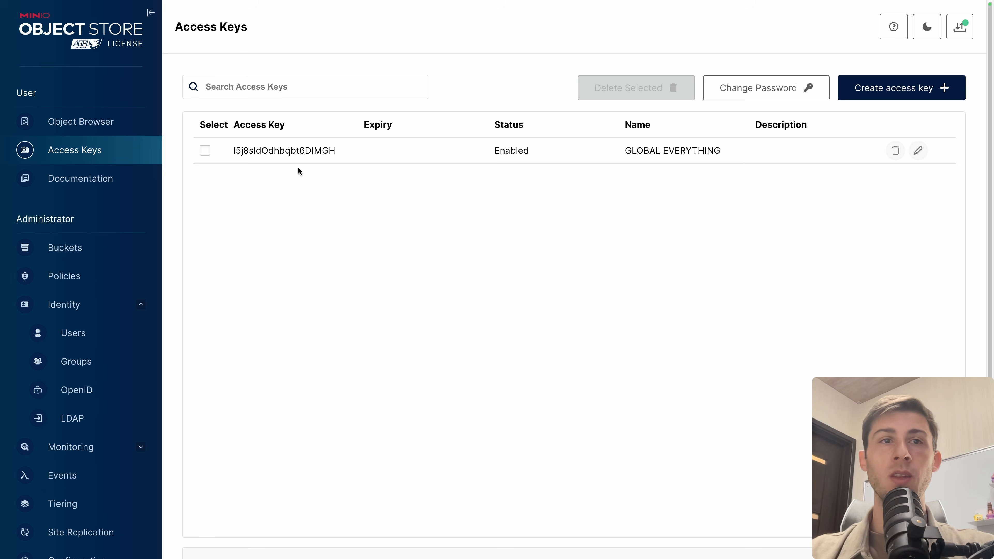
# Review the demo-website bucket's administration summary and its event subscriptions.
pyautogui.click(113, 127)
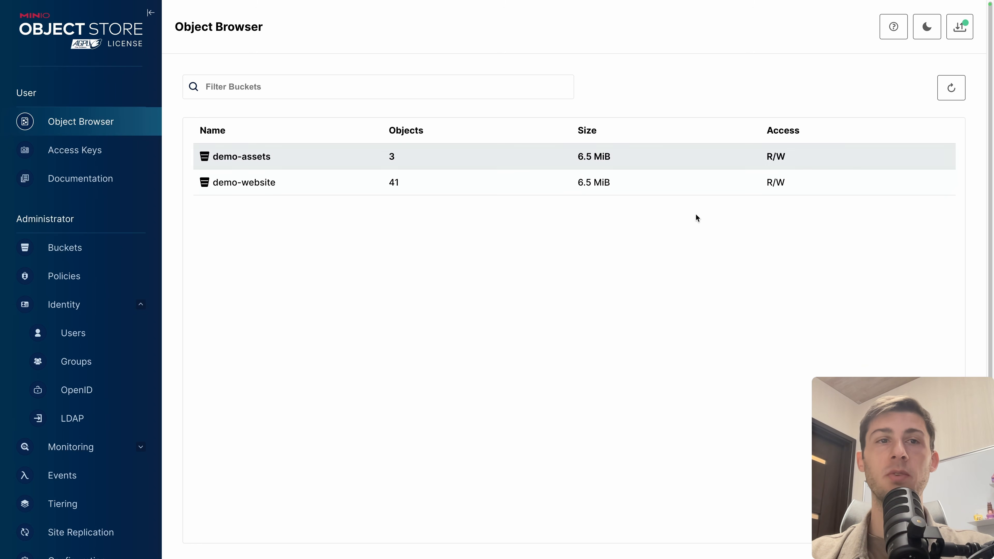
pyautogui.click(280, 182)
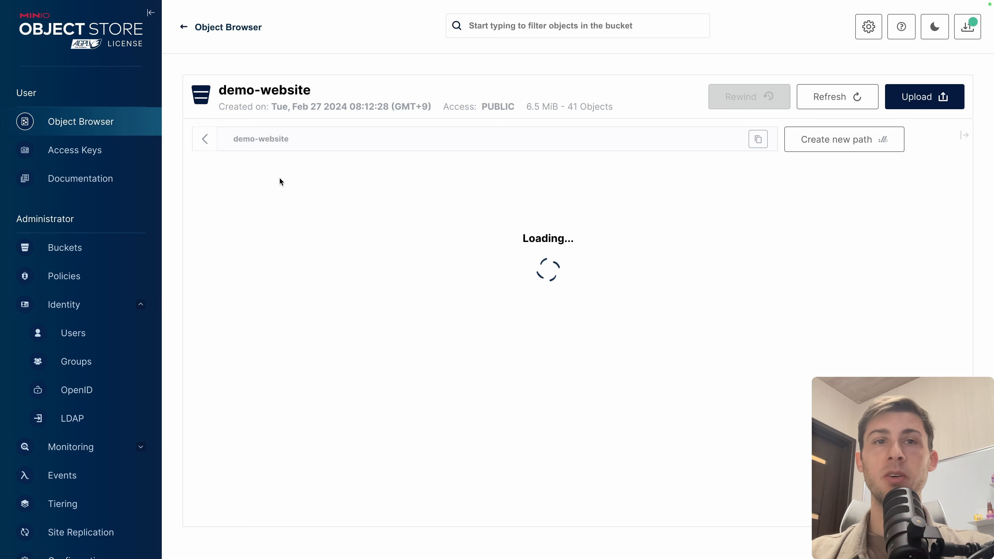
pyautogui.click(74, 248)
pyautogui.click(291, 289)
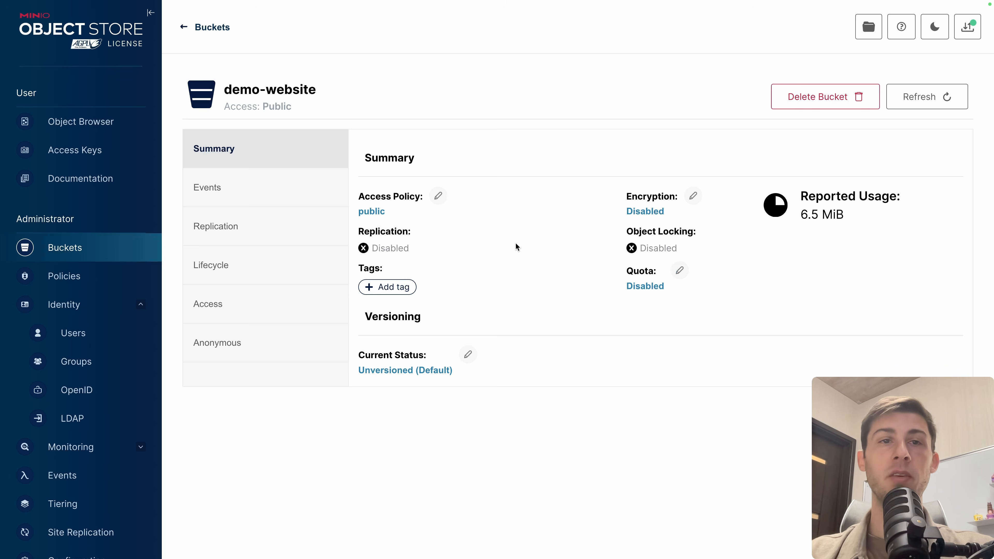
pyautogui.click(293, 198)
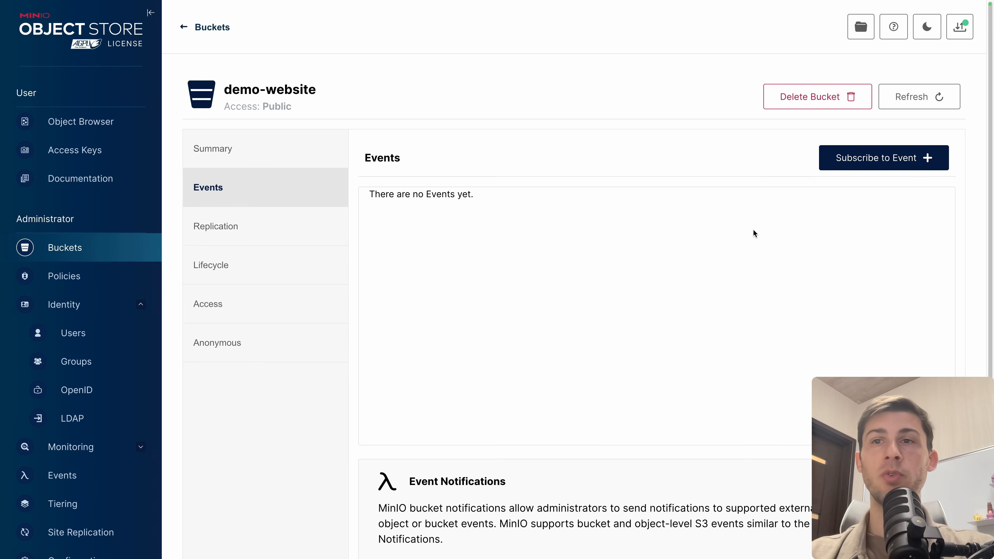
pyautogui.scroll(-2, 755, 233)
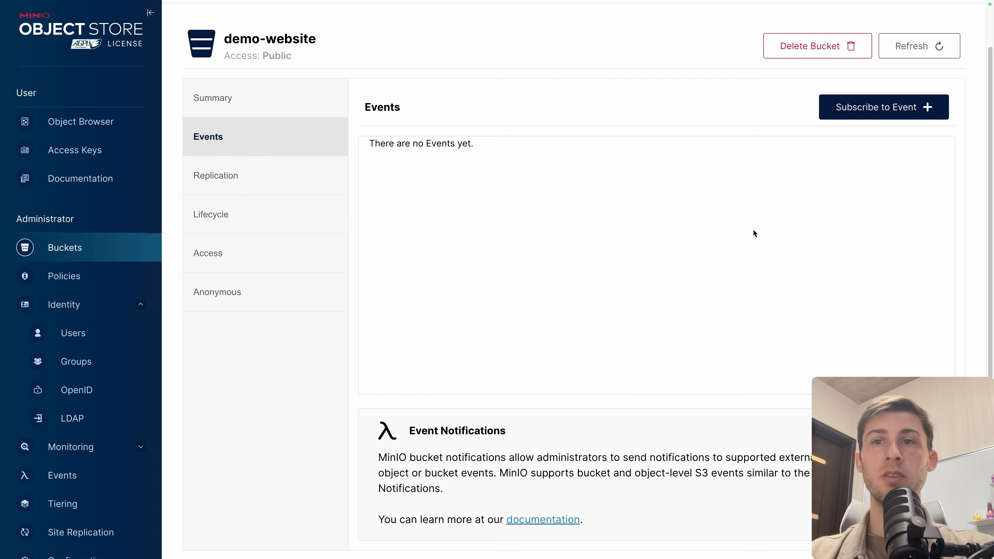
# Examine the queue, database and function services available for a new event destination.
pyautogui.click(62, 476)
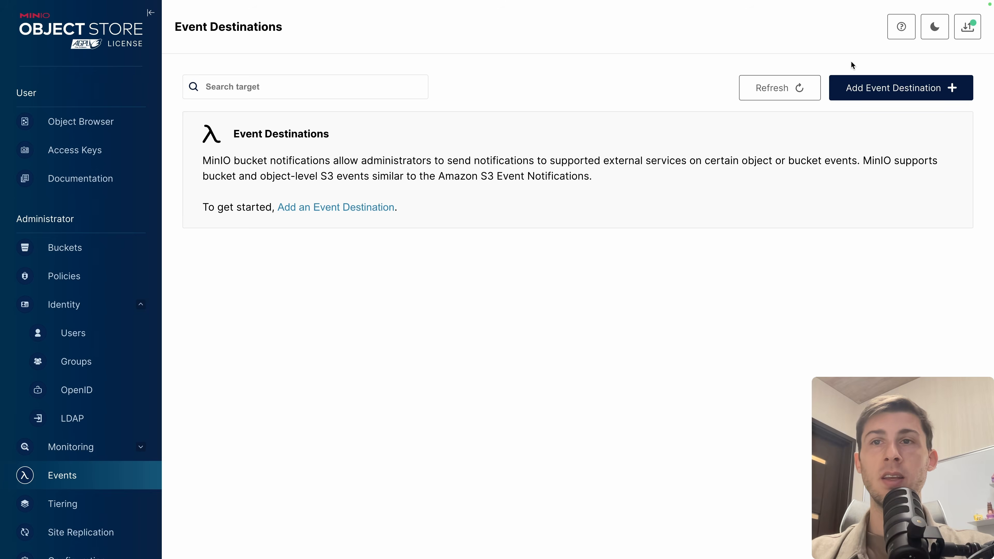
pyautogui.click(866, 92)
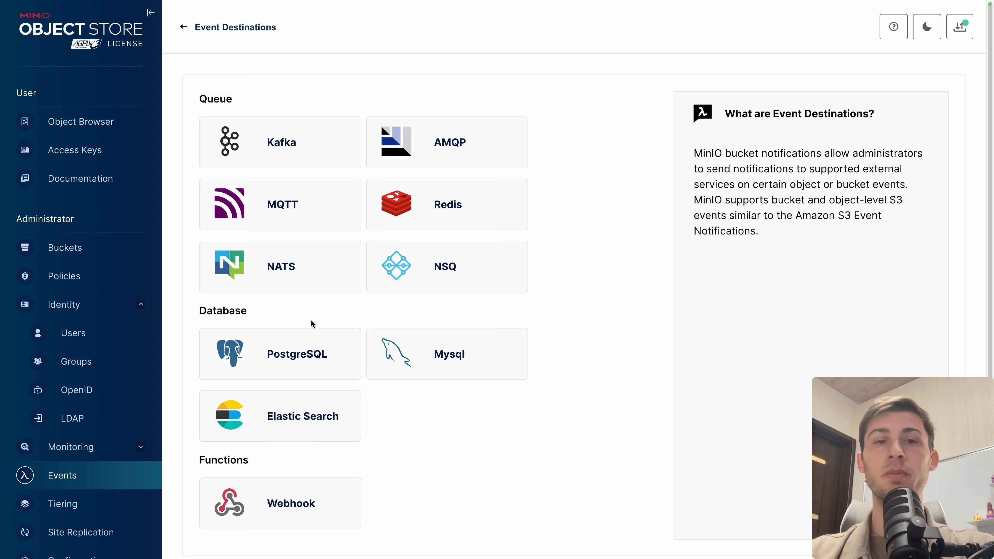
pyautogui.scroll(-1, 310, 320)
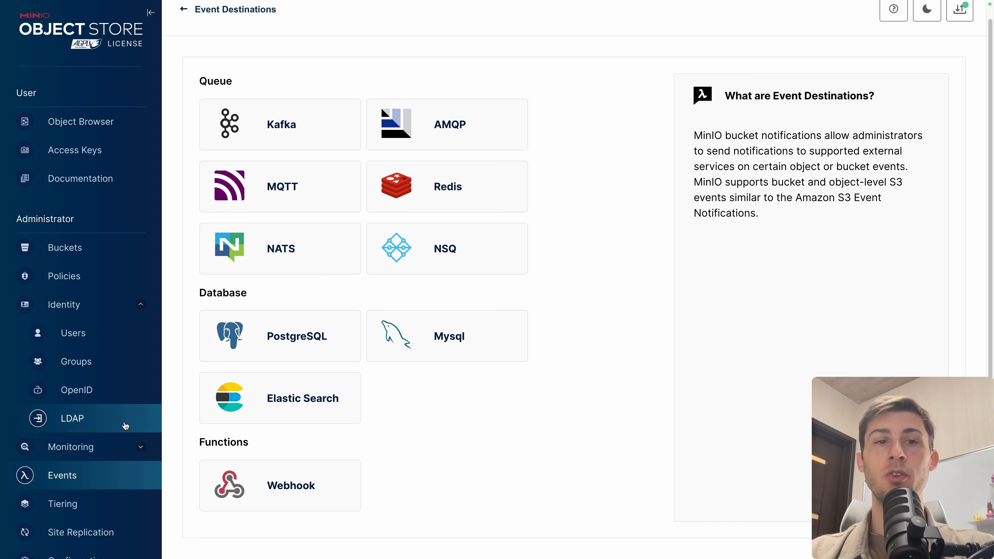
# Examine the server's monitoring metrics, including buckets, objects, reported usage and drive capacity.
pyautogui.click(95, 446)
pyautogui.click(90, 472)
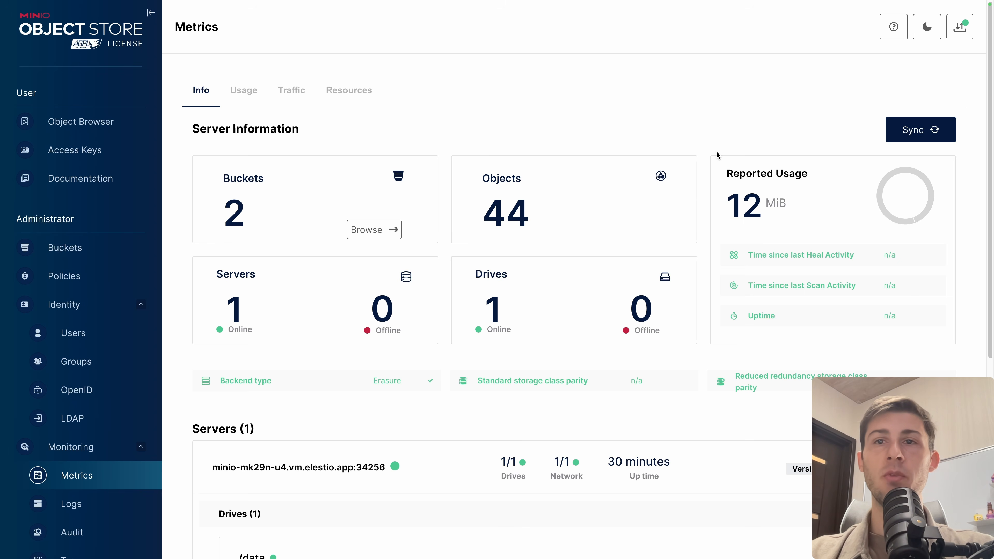
pyautogui.scroll(-3, 716, 223)
pyautogui.scroll(-5, 717, 223)
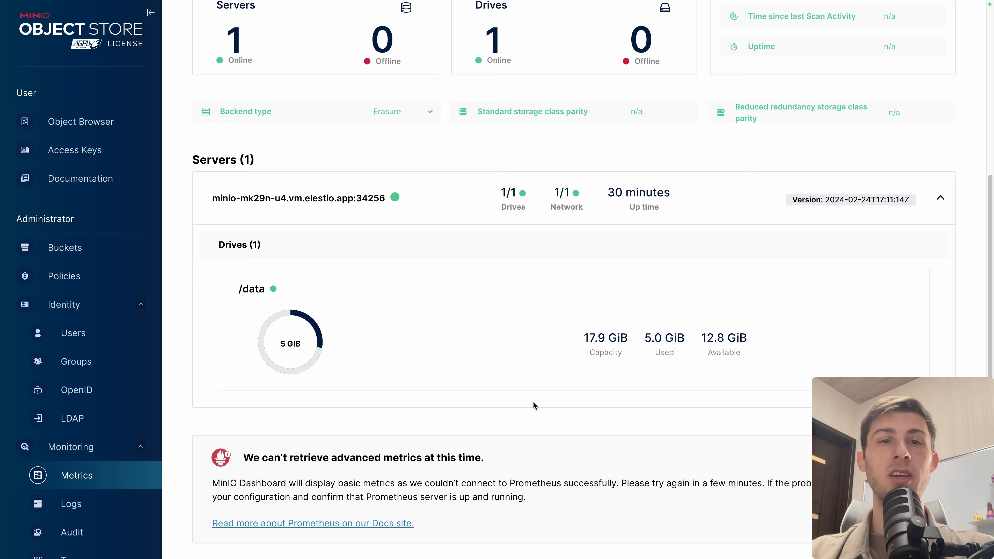
# Review the server logs and audit logs pages, and read the documentation on publishing logs to an HTTP webhook.
pyautogui.scroll(-6, 137, 313)
pyautogui.click(92, 268)
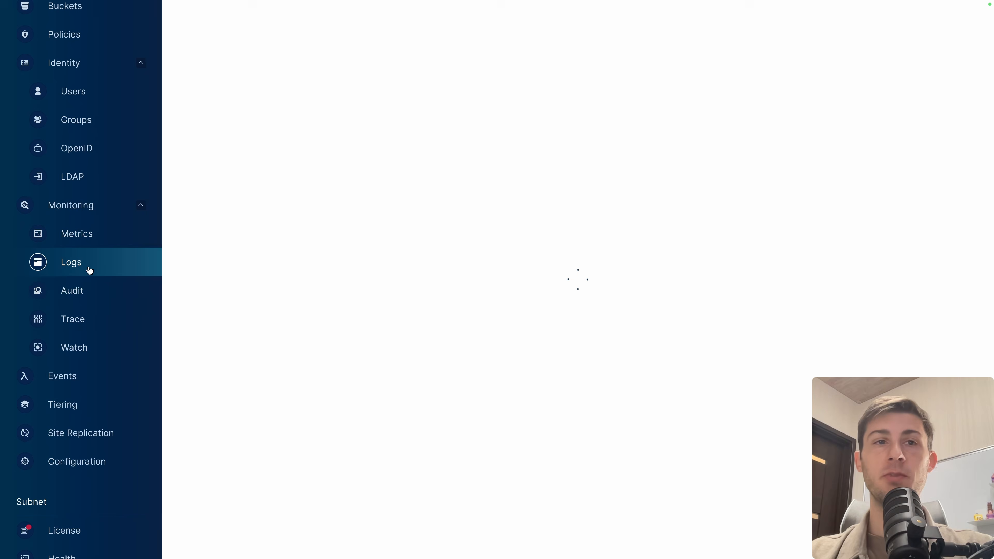
pyautogui.click(100, 301)
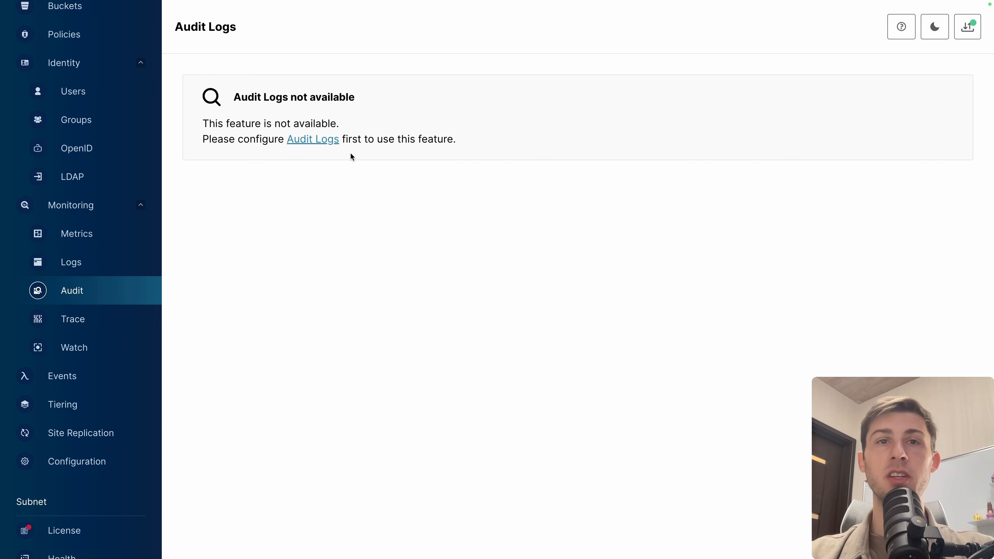
pyautogui.click(327, 140)
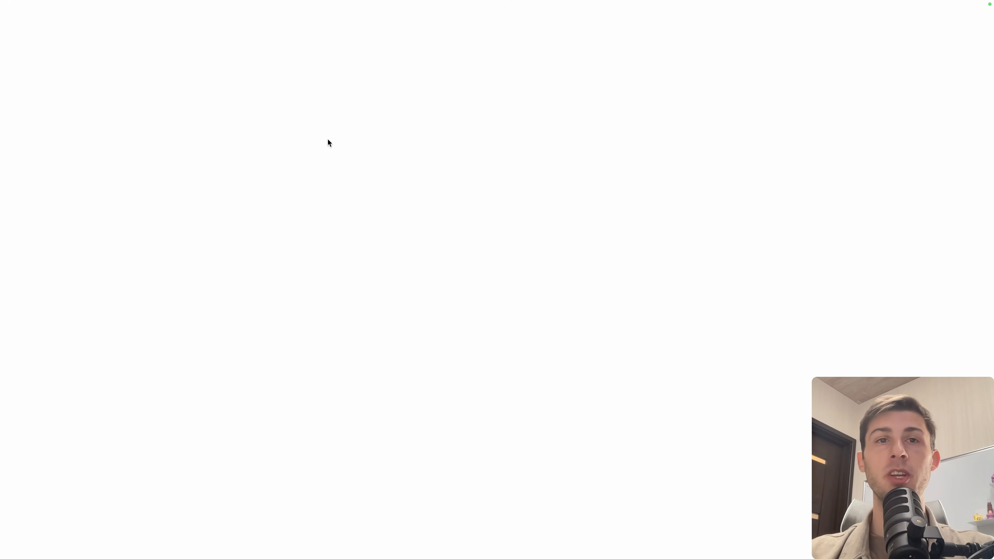
pyautogui.scroll(-8, 430, 298)
pyautogui.scroll(-10, 430, 300)
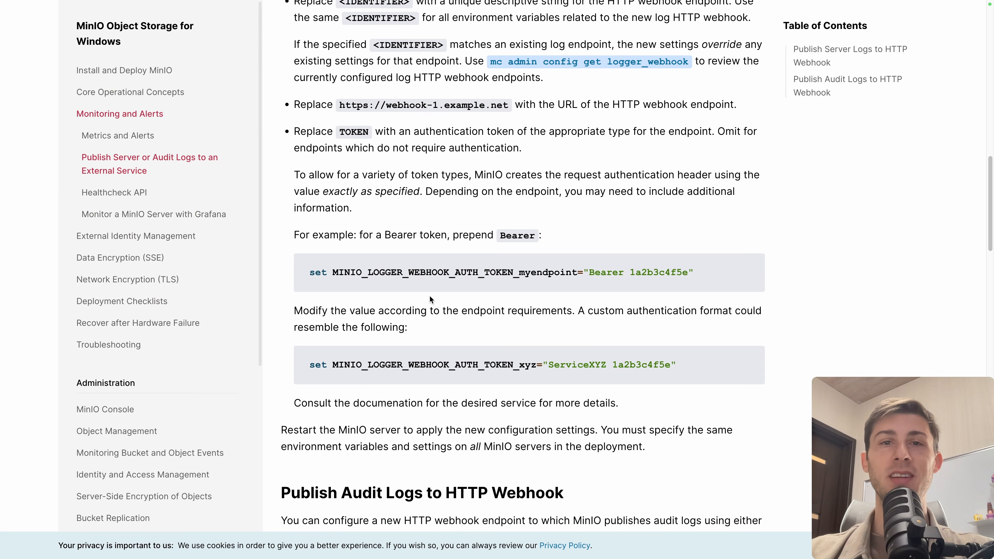
pyautogui.press('super+w')
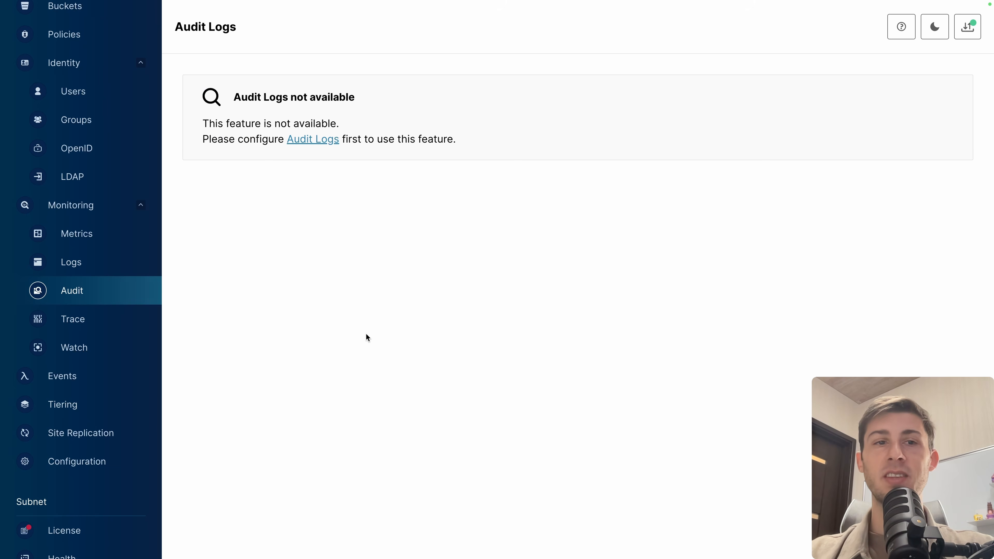
# Review the storage tiering page and the site replication page.
pyautogui.click(126, 402)
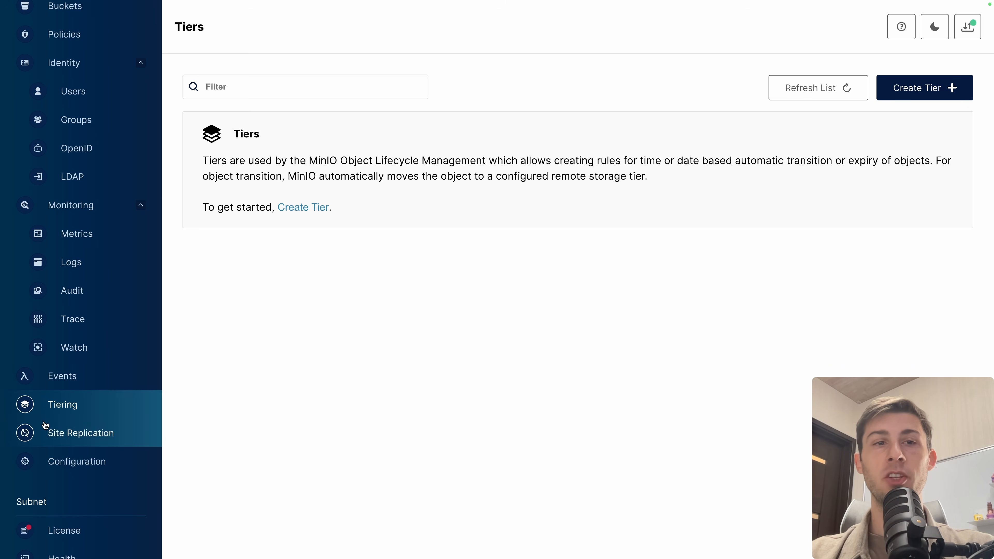
pyautogui.click(131, 433)
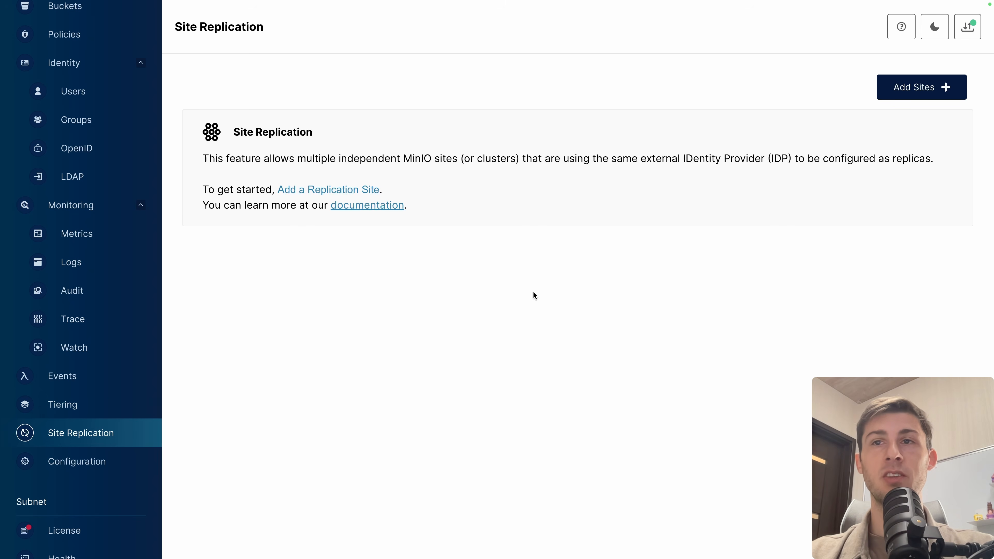